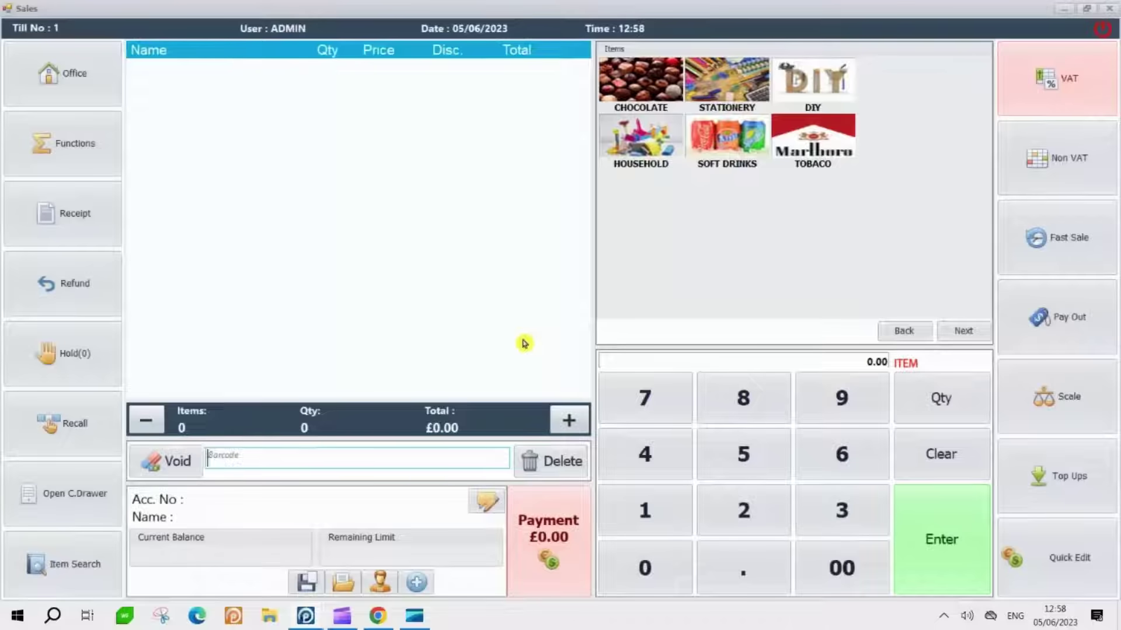
pyautogui.write('6971410555937')
pyautogui.press('Return')
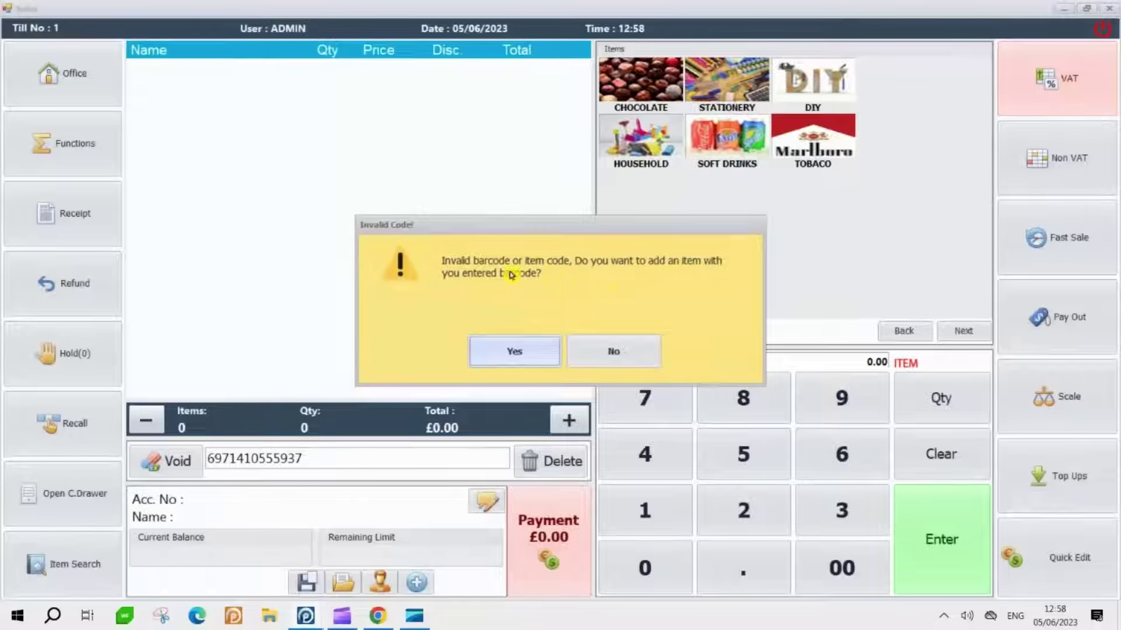
pyautogui.click(513, 353)
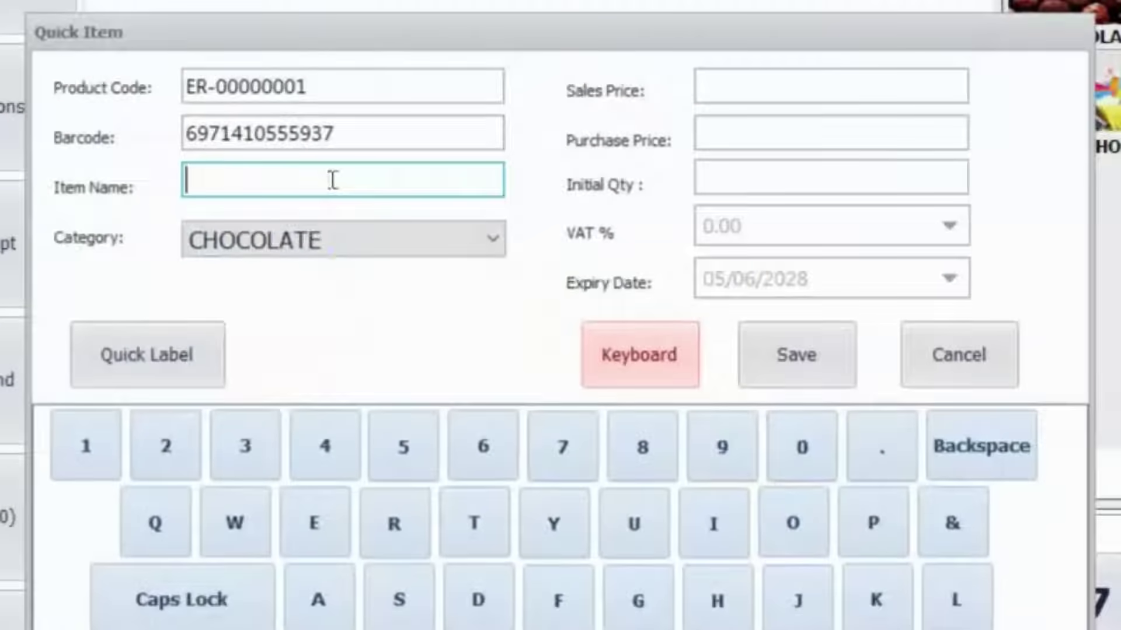
# Name the item Water 500ML in category SOFT DRINKS, with sales price 1.49 and purchase price 0.99
pyautogui.write('Water')
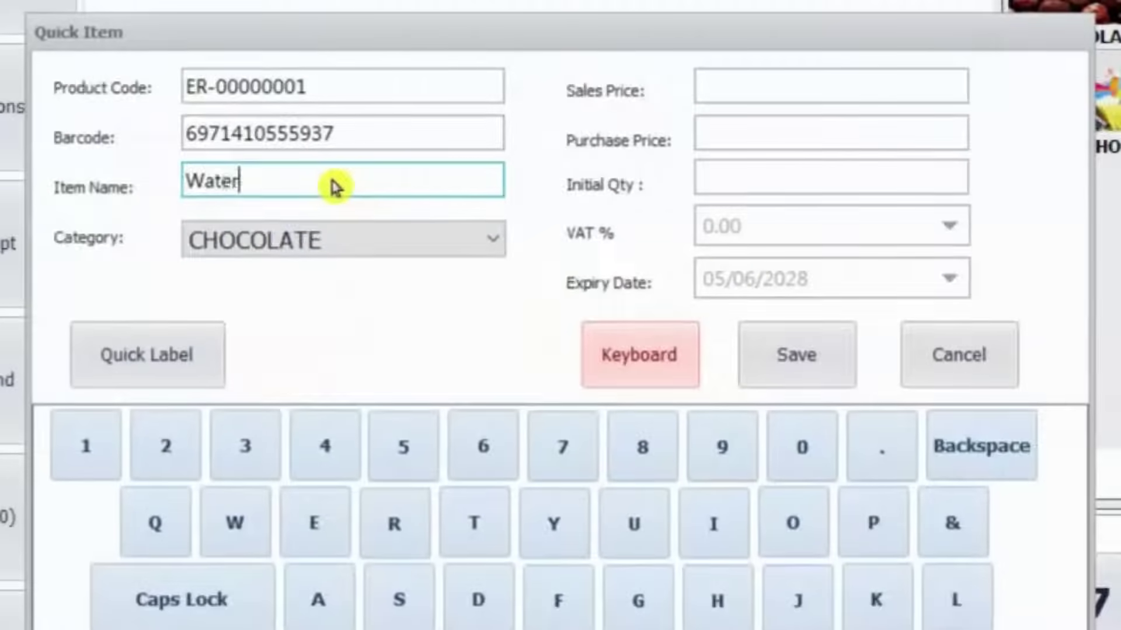
pyautogui.write(' 500ML')
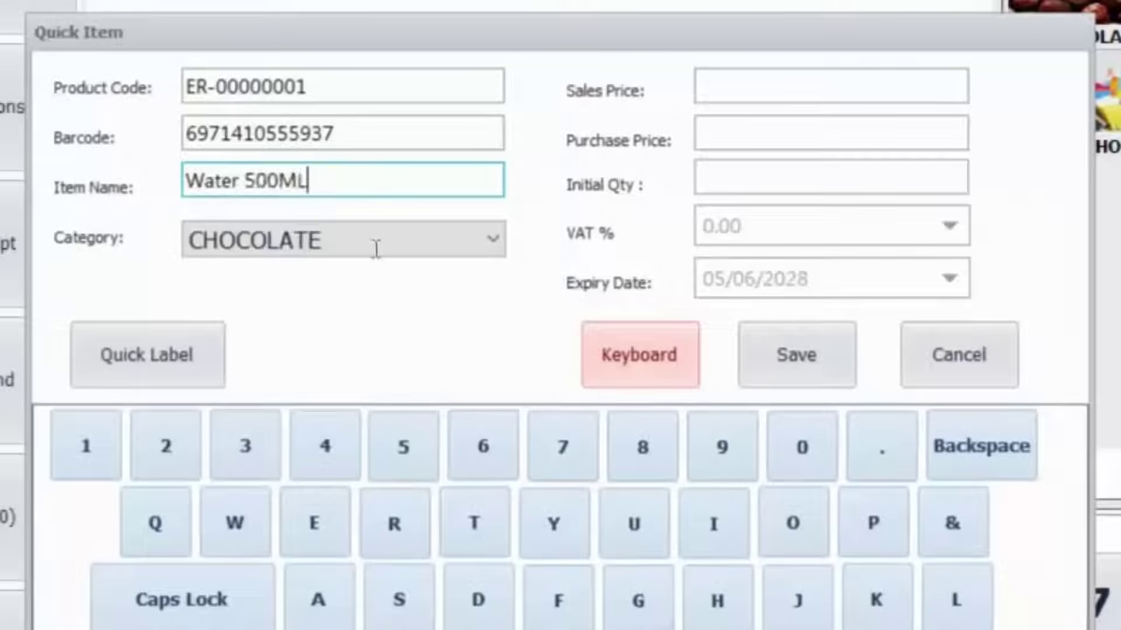
pyautogui.click(443, 248)
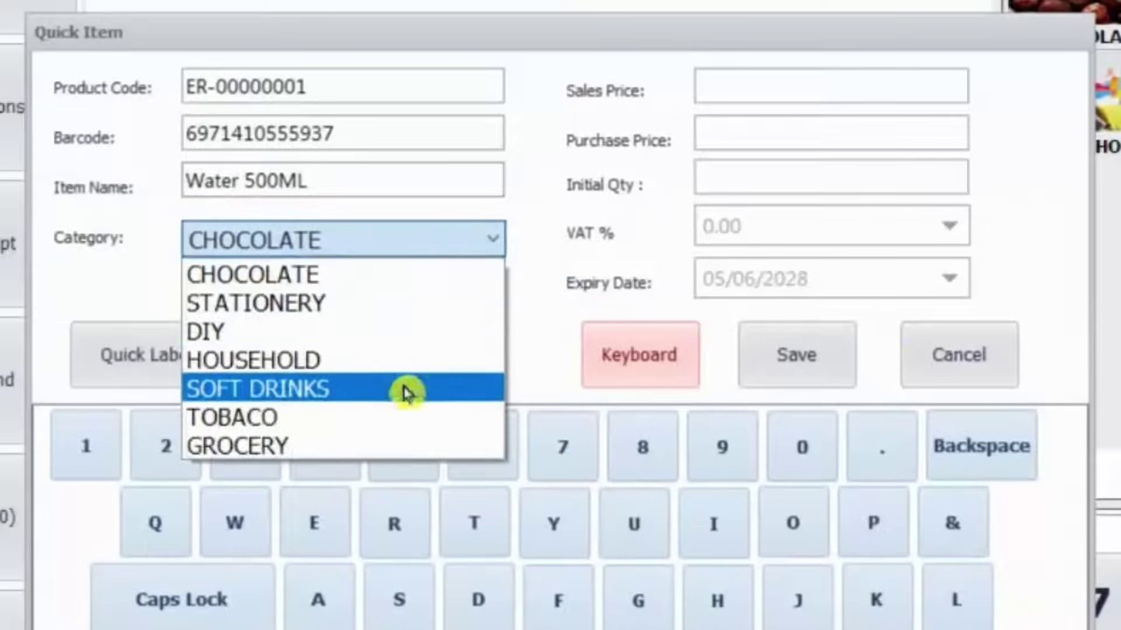
pyautogui.click(368, 397)
pyautogui.click(818, 90)
pyautogui.write('1.')
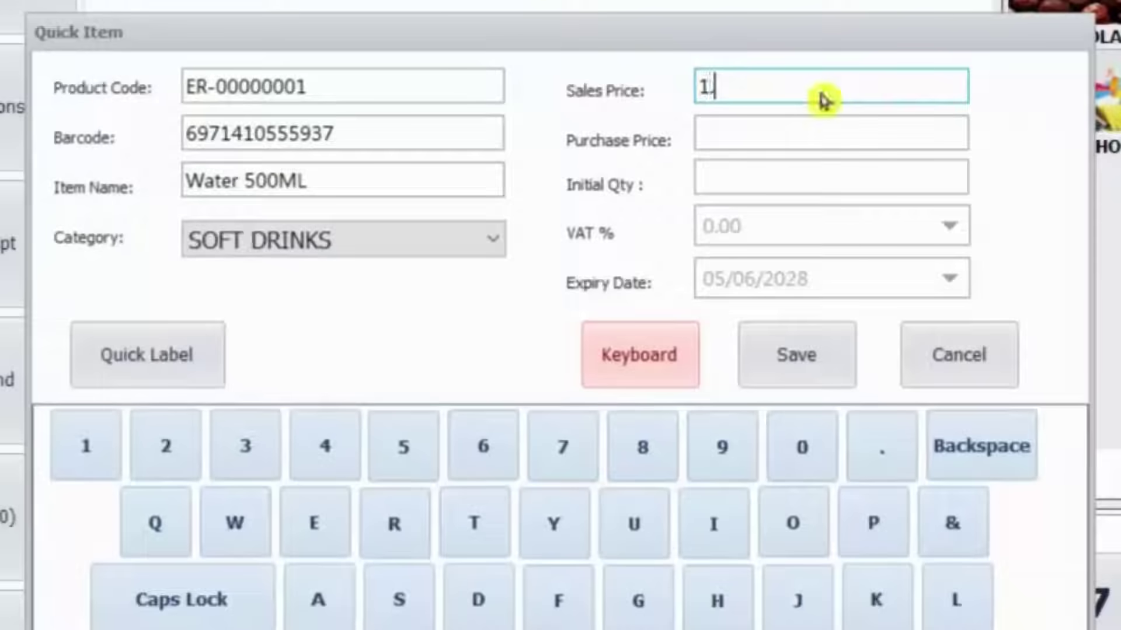
pyautogui.write('49')
pyautogui.click(829, 125)
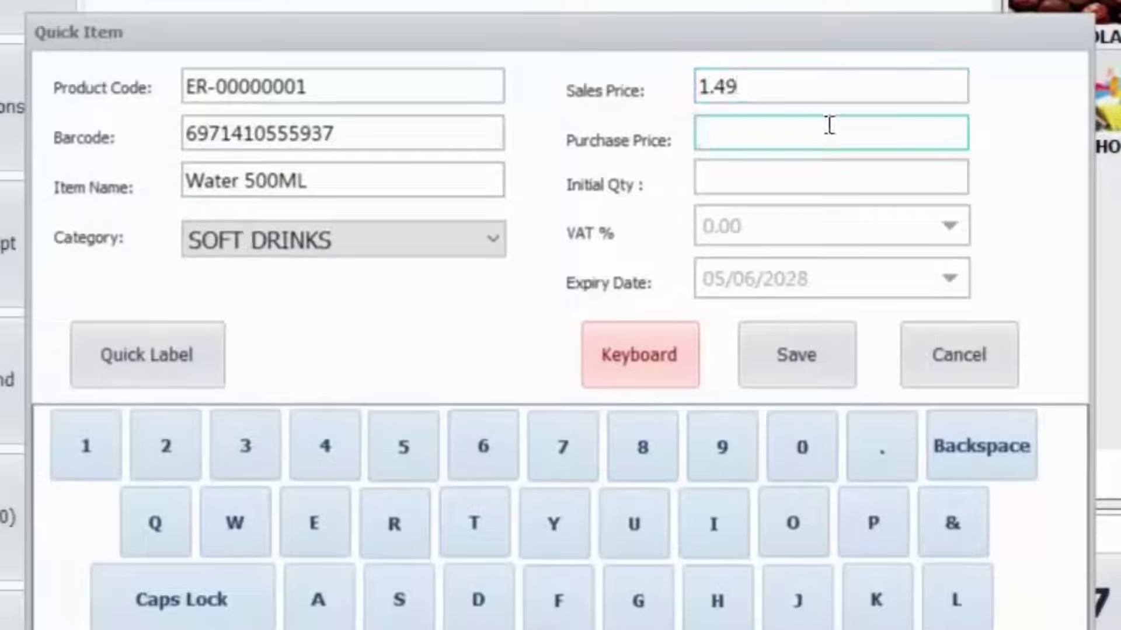
pyautogui.write('0.99')
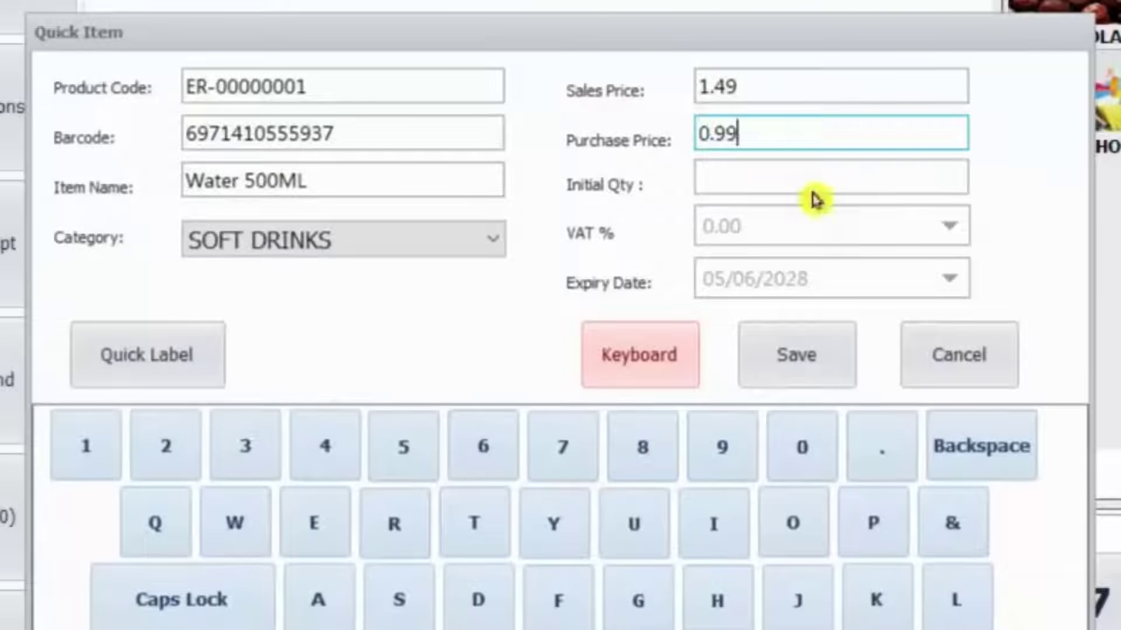
# Set initial quantity 100 and VAT 20.00, then save the item and confirm
pyautogui.click(793, 184)
pyautogui.write('1')
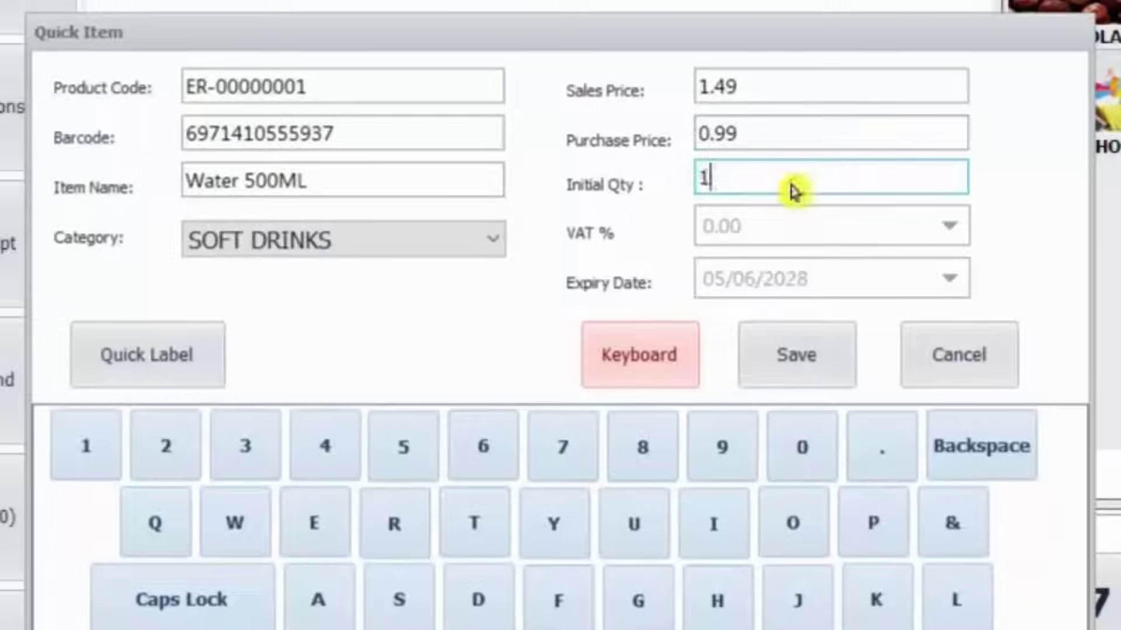
pyautogui.write('00')
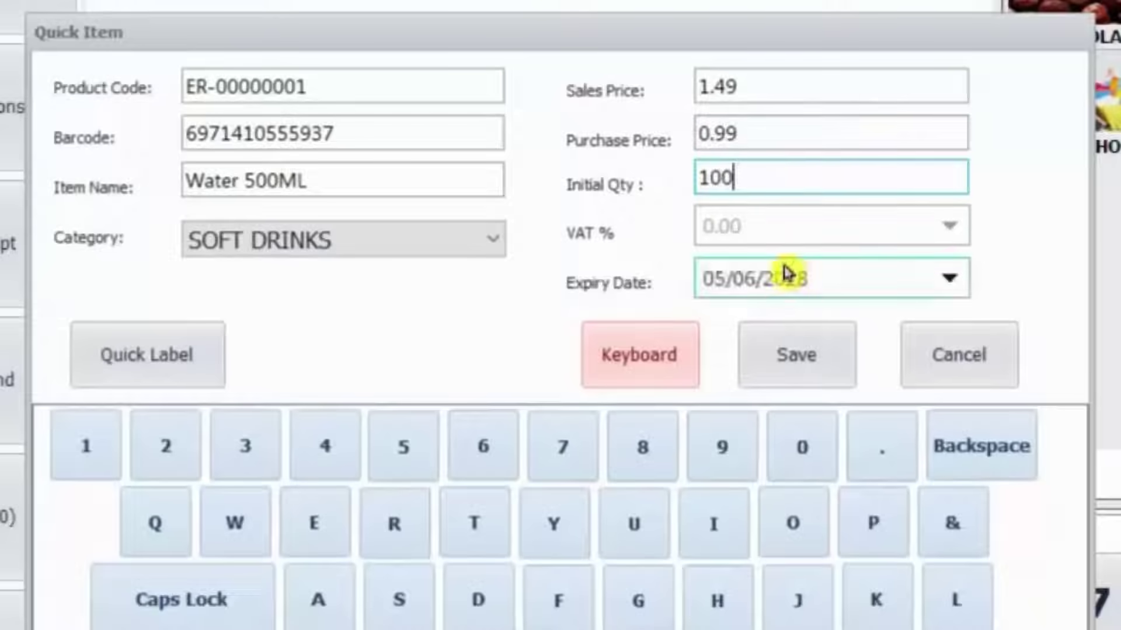
pyautogui.click(770, 227)
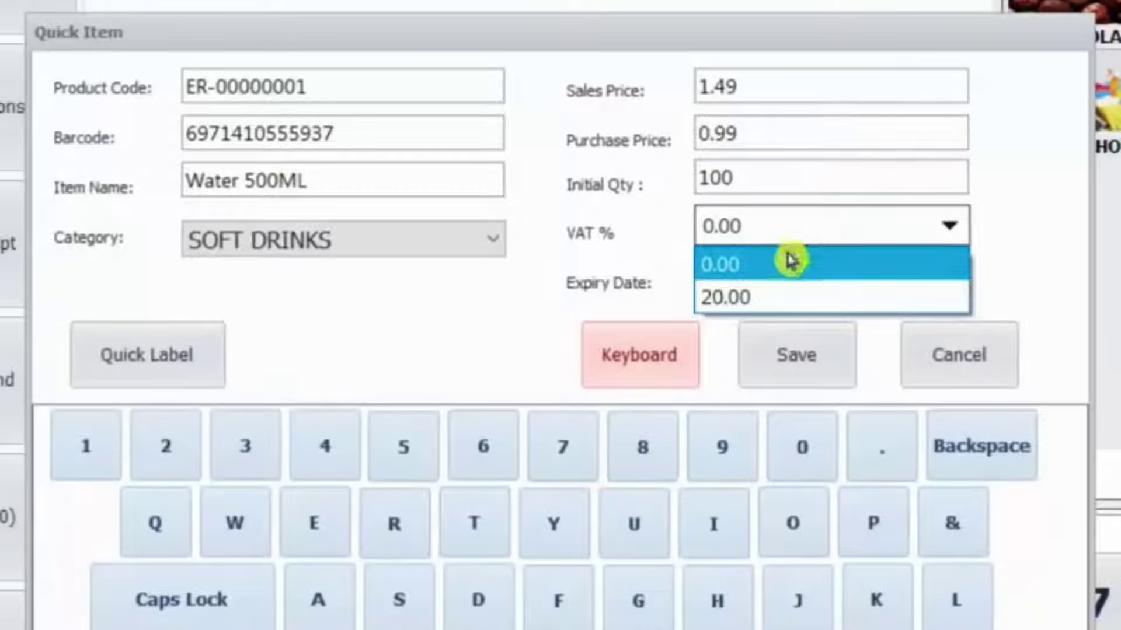
pyautogui.click(781, 295)
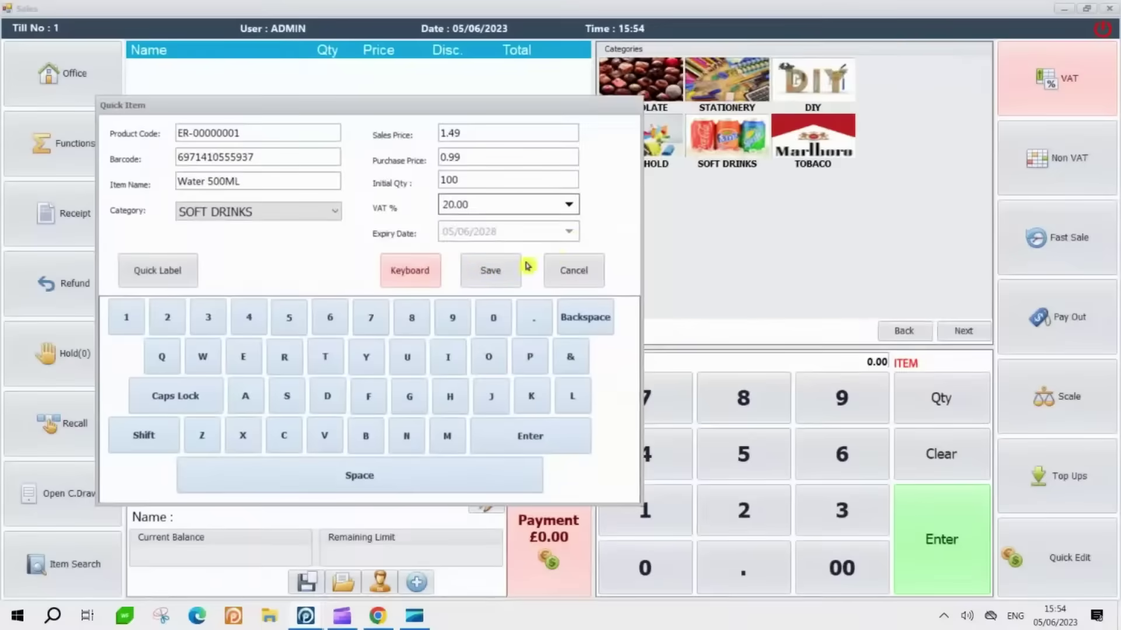
pyautogui.click(501, 269)
pyautogui.click(395, 357)
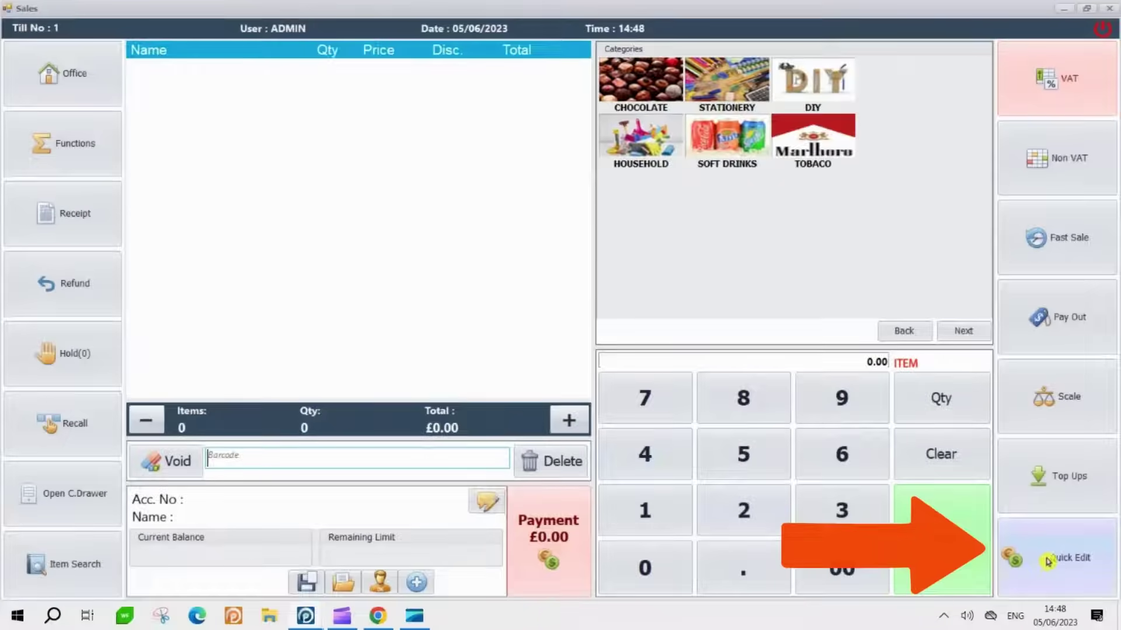
# Open Quick Edit and try the Item Code, Name and PLU search modes, ending on Barcode
pyautogui.click(1048, 562)
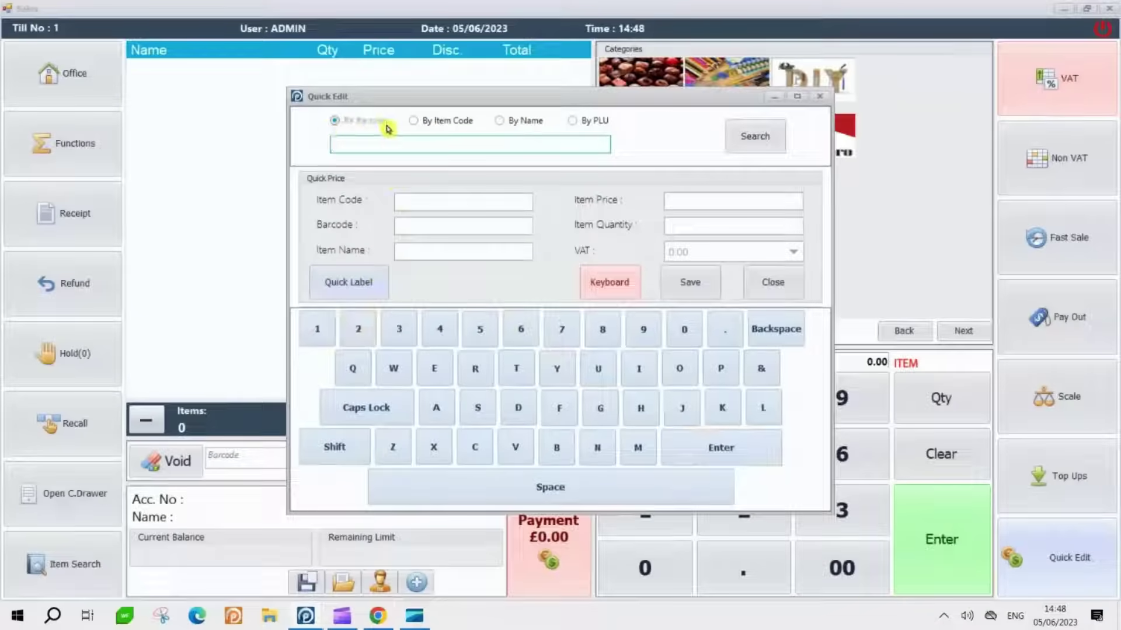
pyautogui.click(417, 121)
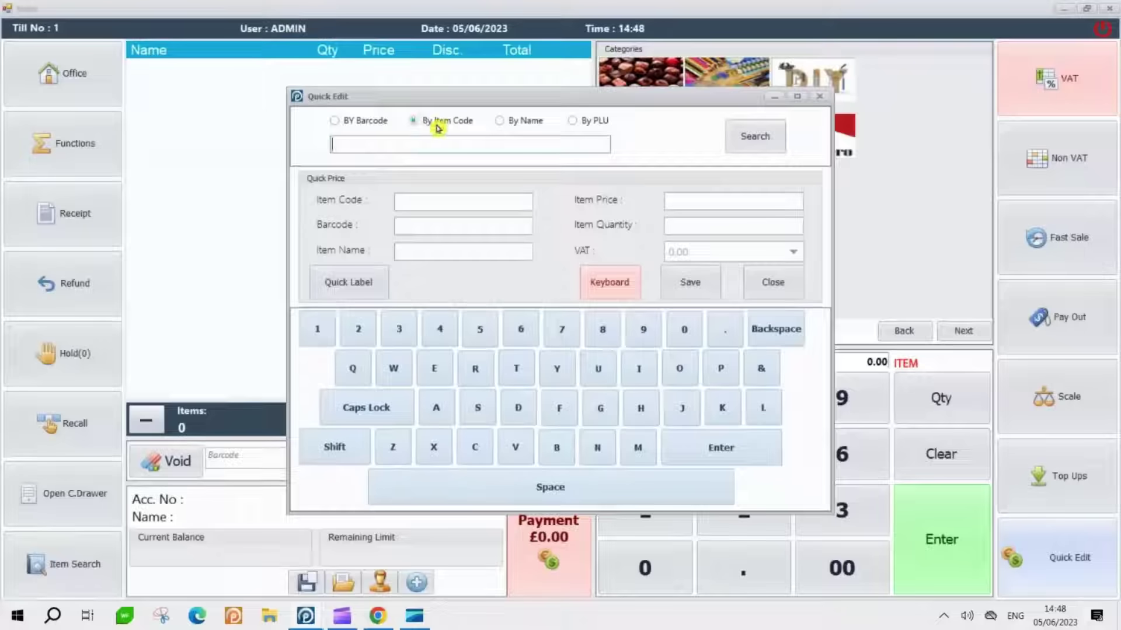
pyautogui.click(512, 126)
pyautogui.click(577, 123)
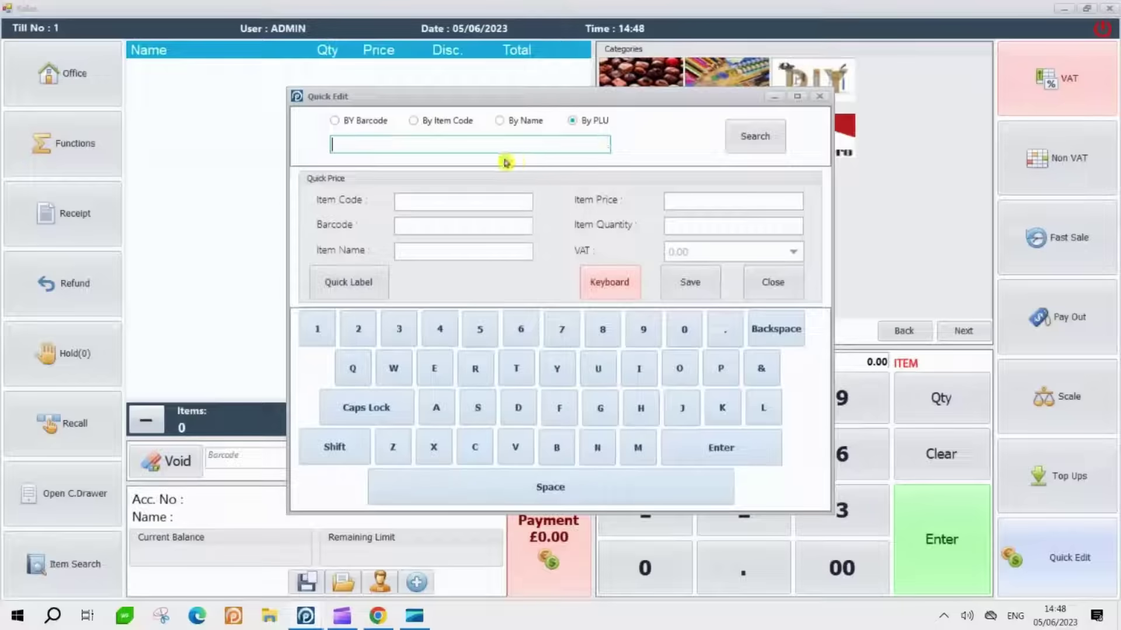
pyautogui.click(335, 121)
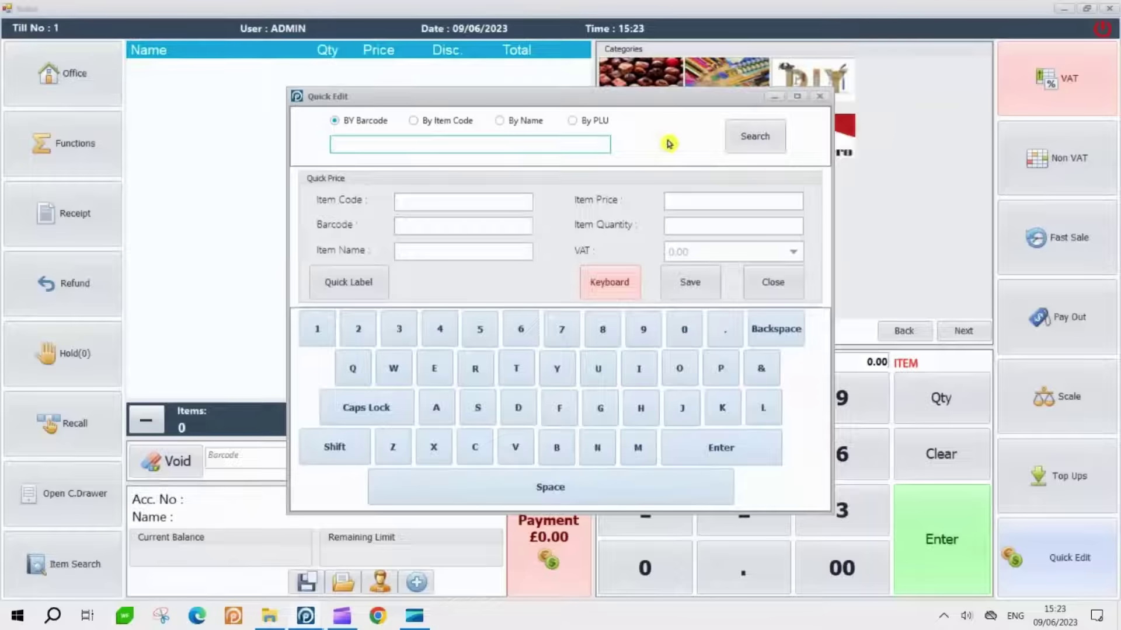
pyautogui.write('3600523971183')
pyautogui.press('Return')
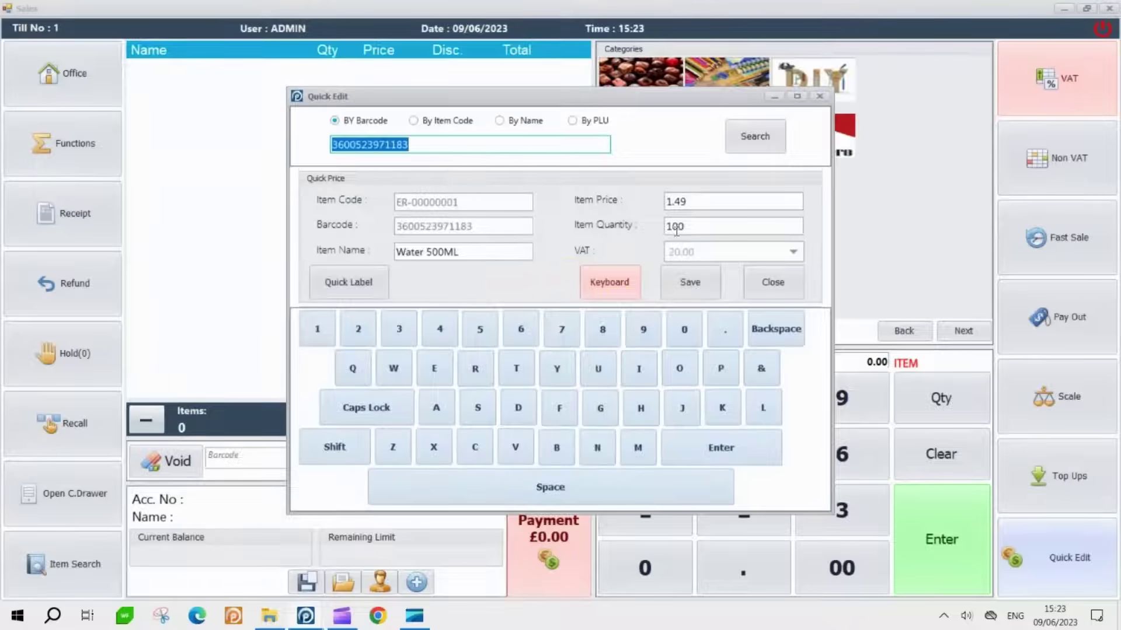
pyautogui.moveTo(680, 201); pyautogui.dragTo(672, 202)
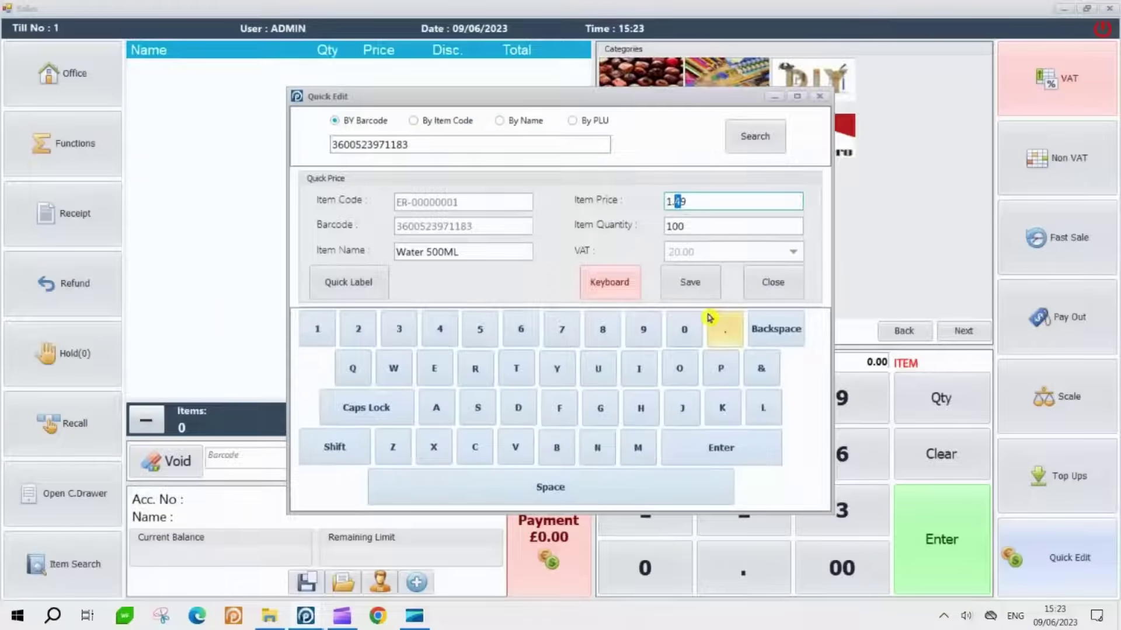
pyautogui.write('5')
pyautogui.click(694, 278)
pyautogui.click(559, 349)
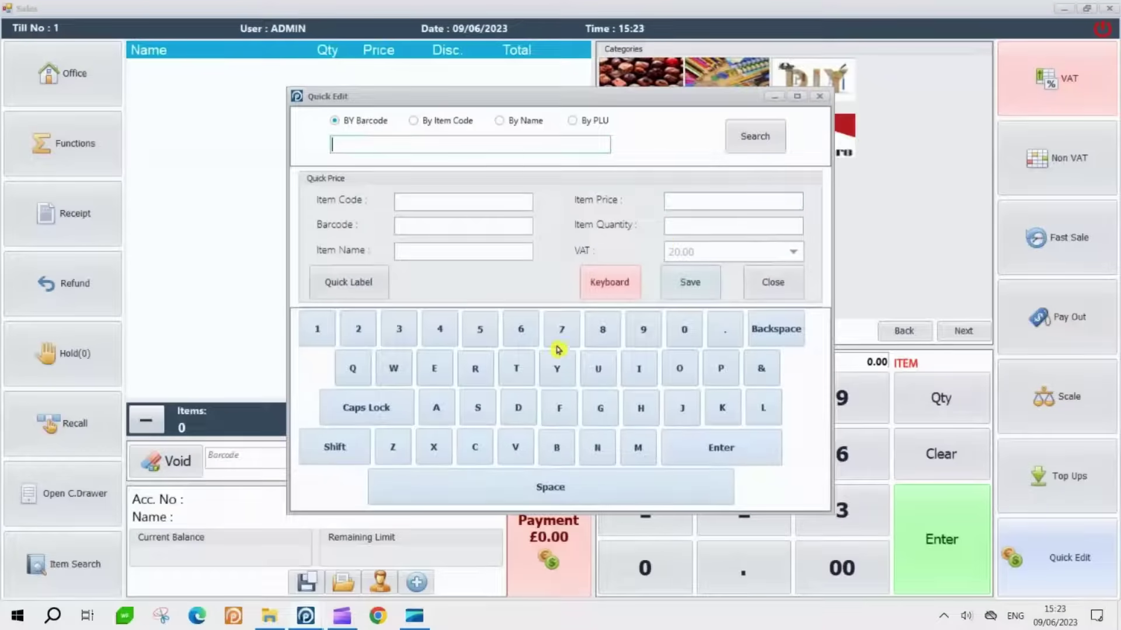
pyautogui.click(819, 96)
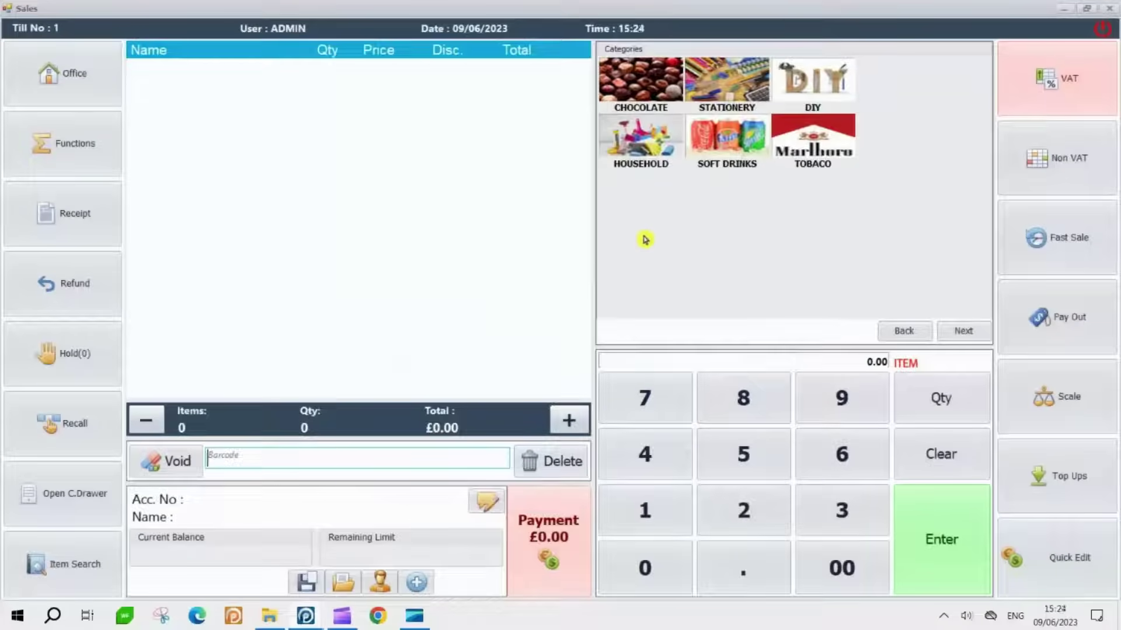
pyautogui.press('Return')
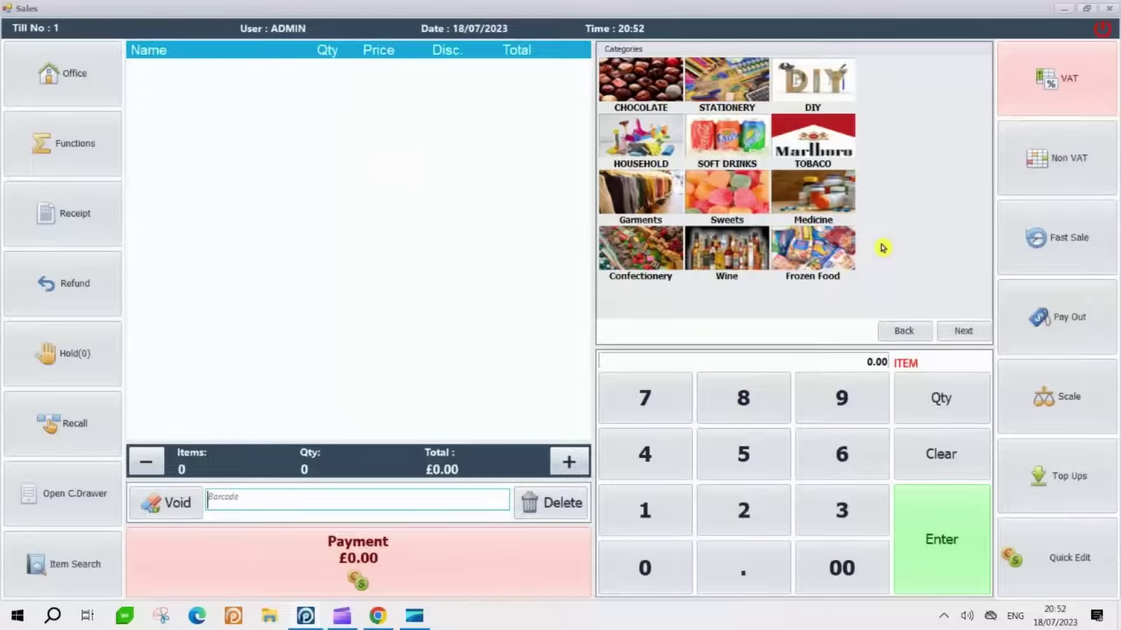
# Leave the sales screen for the back office and open the View Items list
pyautogui.click(84, 63)
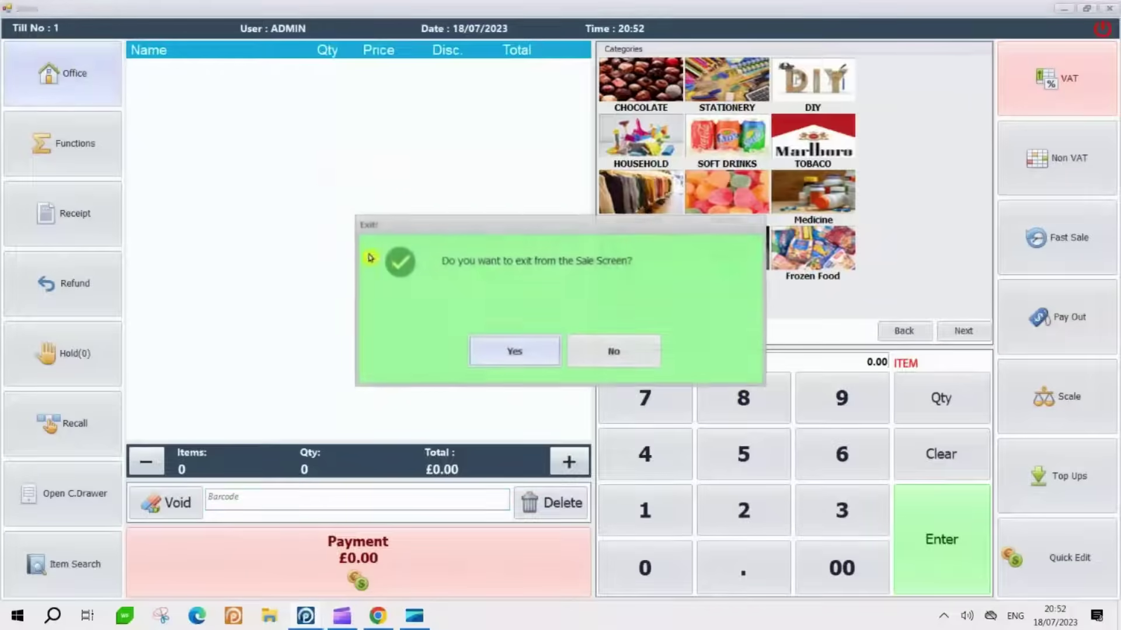
pyautogui.click(499, 363)
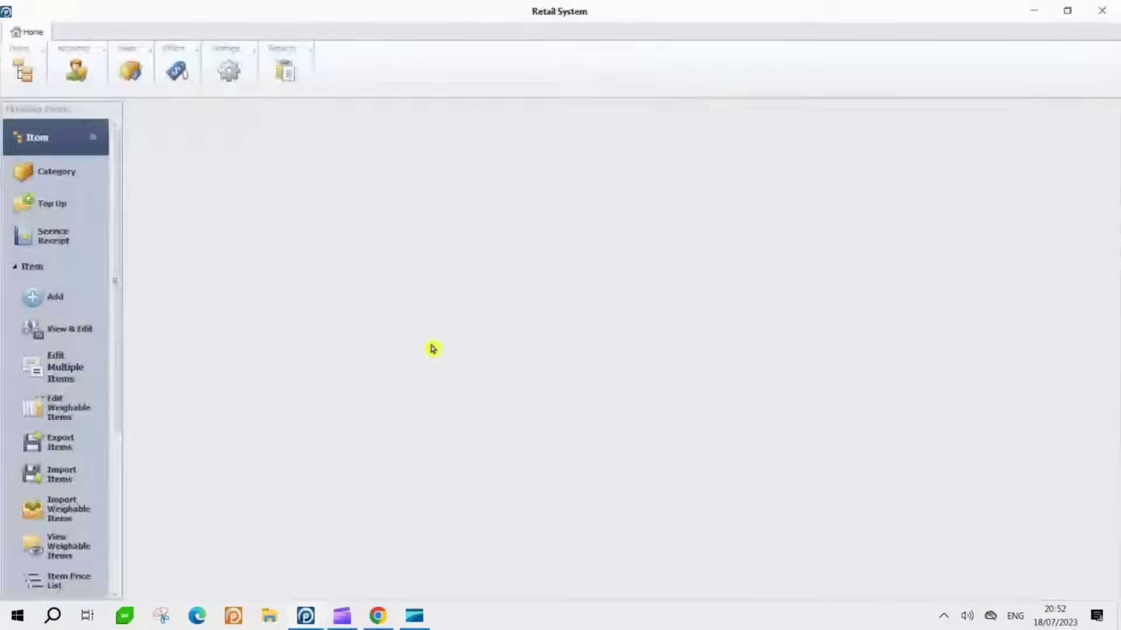
pyautogui.click(75, 331)
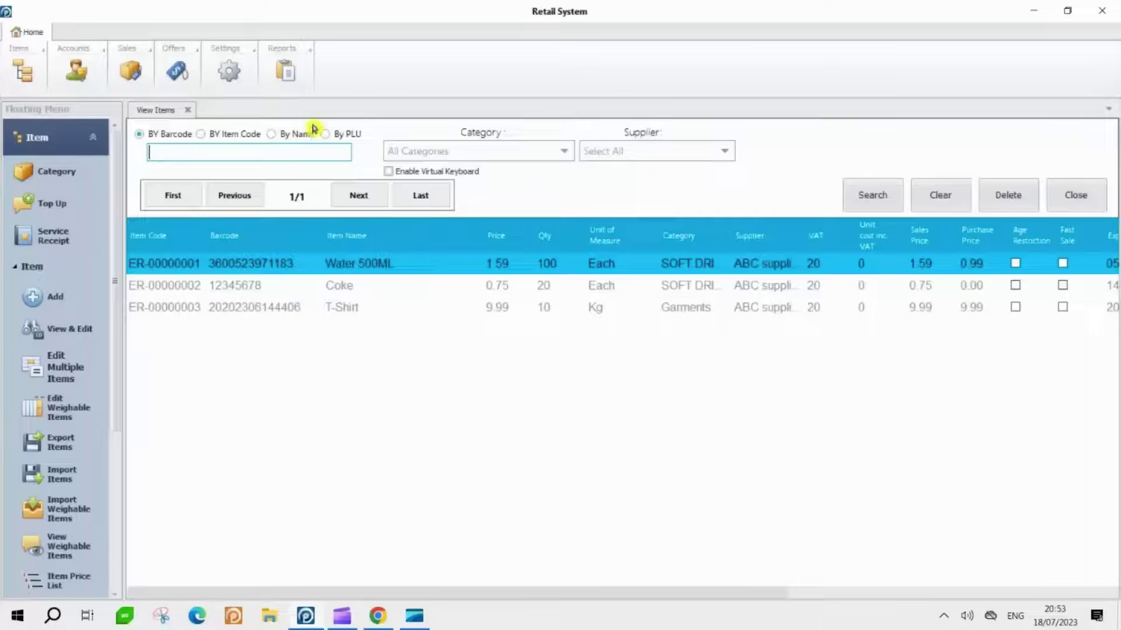
pyautogui.write('3600523971183')
pyautogui.press('Return')
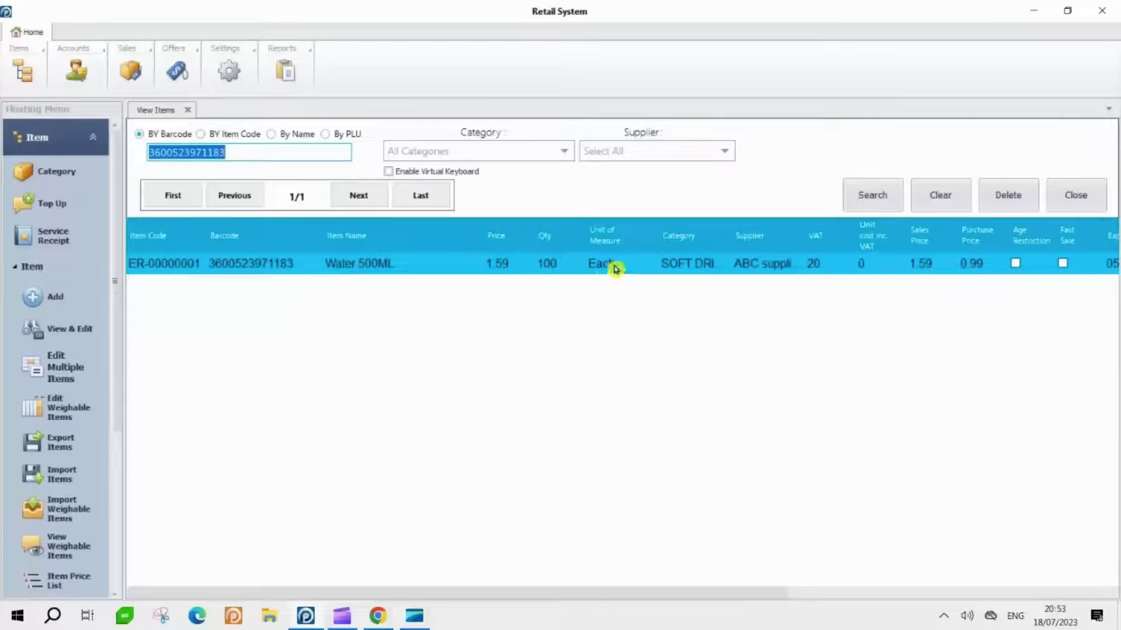
pyautogui.click(905, 265)
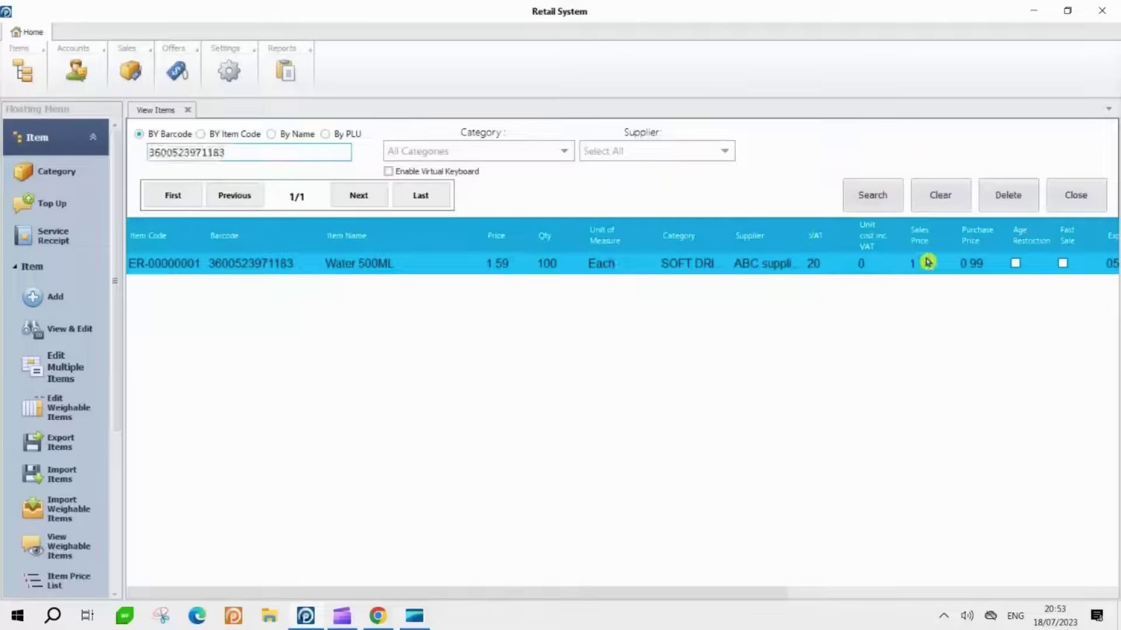
# Delete the Water 500ML item and confirm the deletion
pyautogui.click(1013, 201)
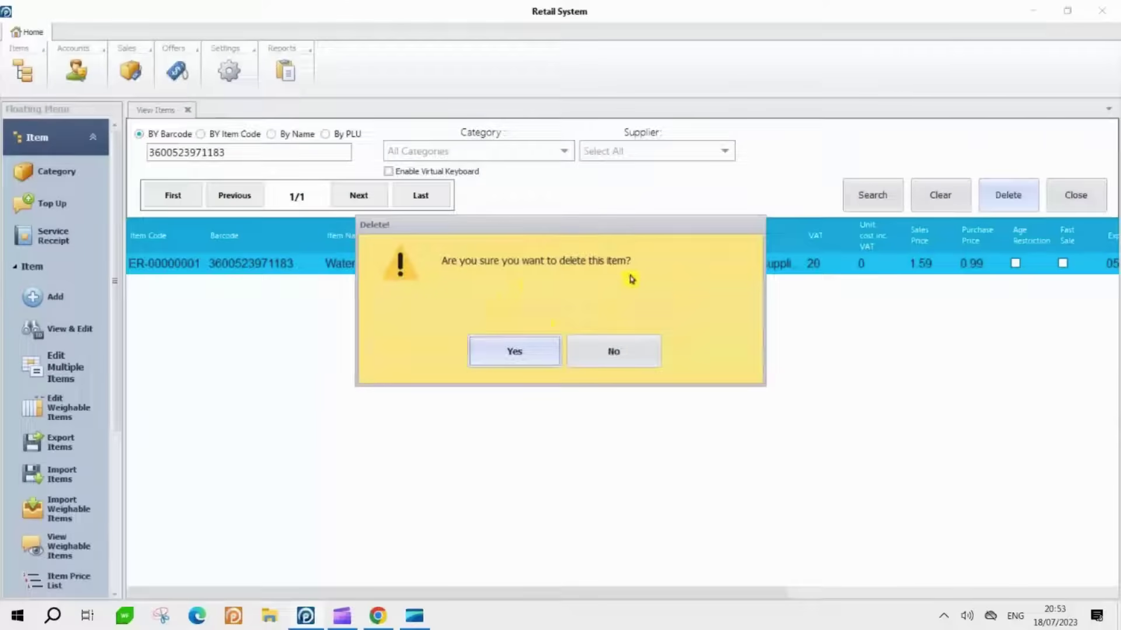
pyautogui.click(515, 355)
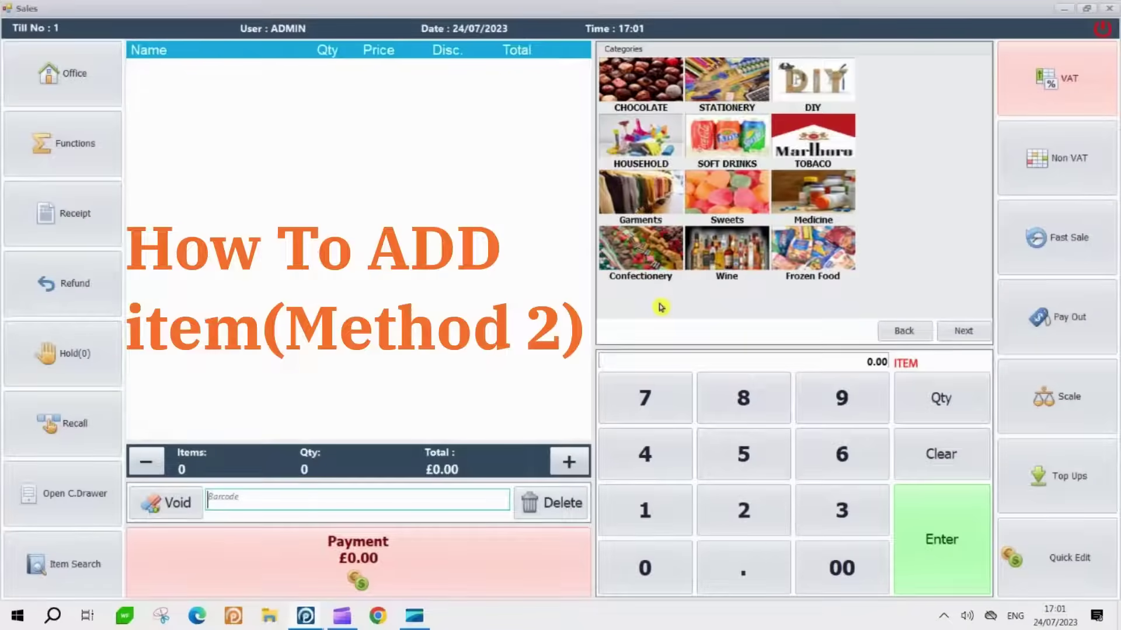
# Exit the Sale Screen to the back office and choose Add under Item
pyautogui.click(105, 86)
pyautogui.click(516, 361)
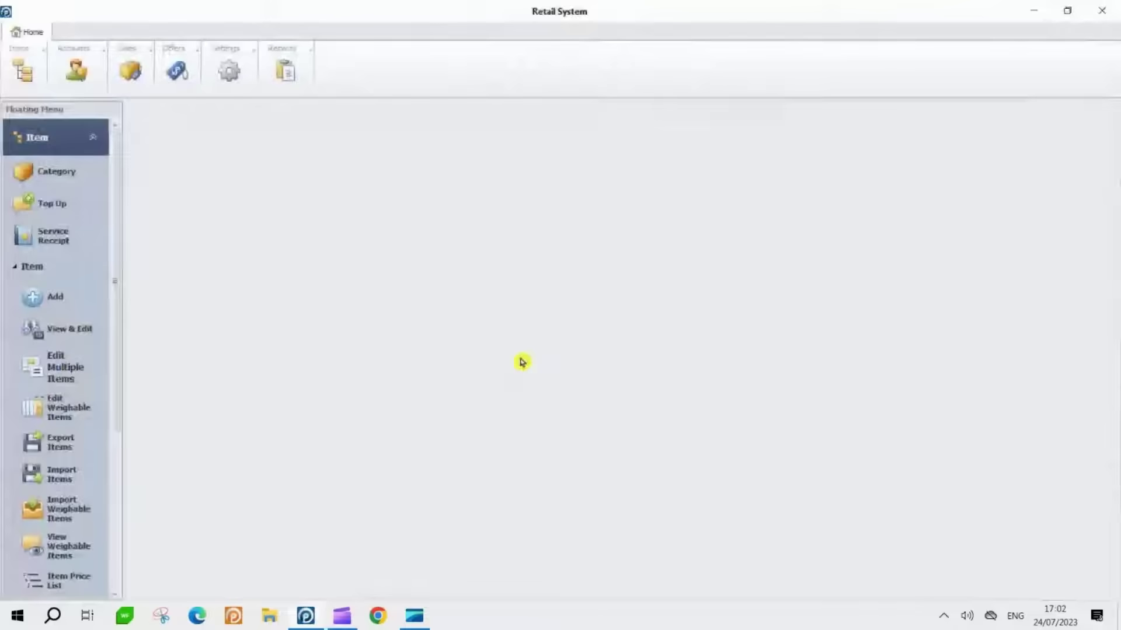
pyautogui.click(76, 306)
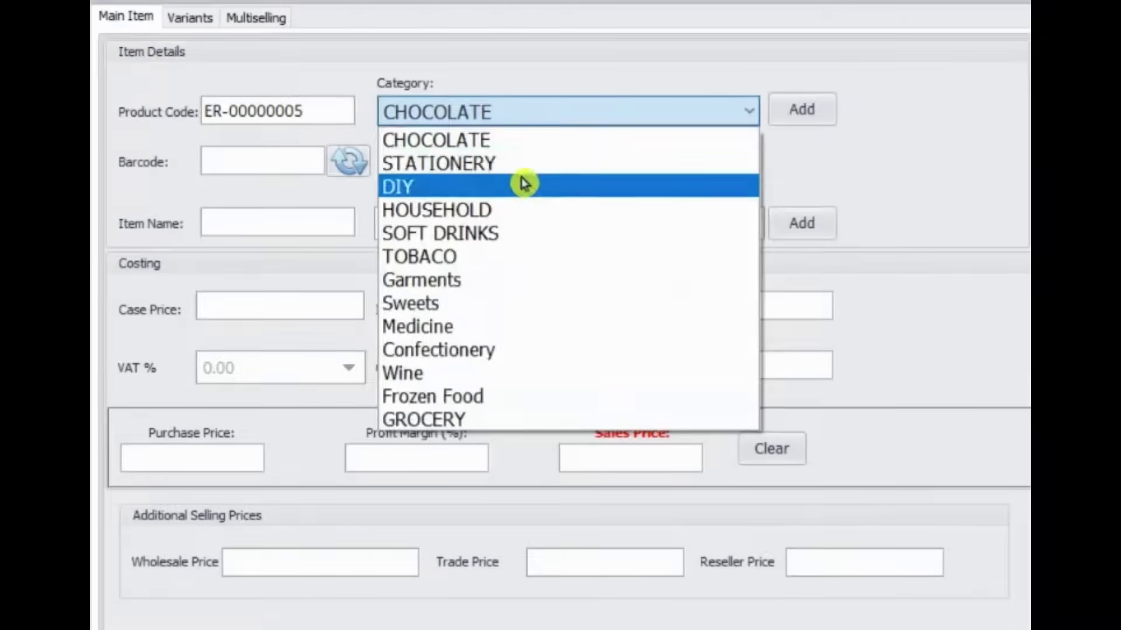
pyautogui.click(489, 233)
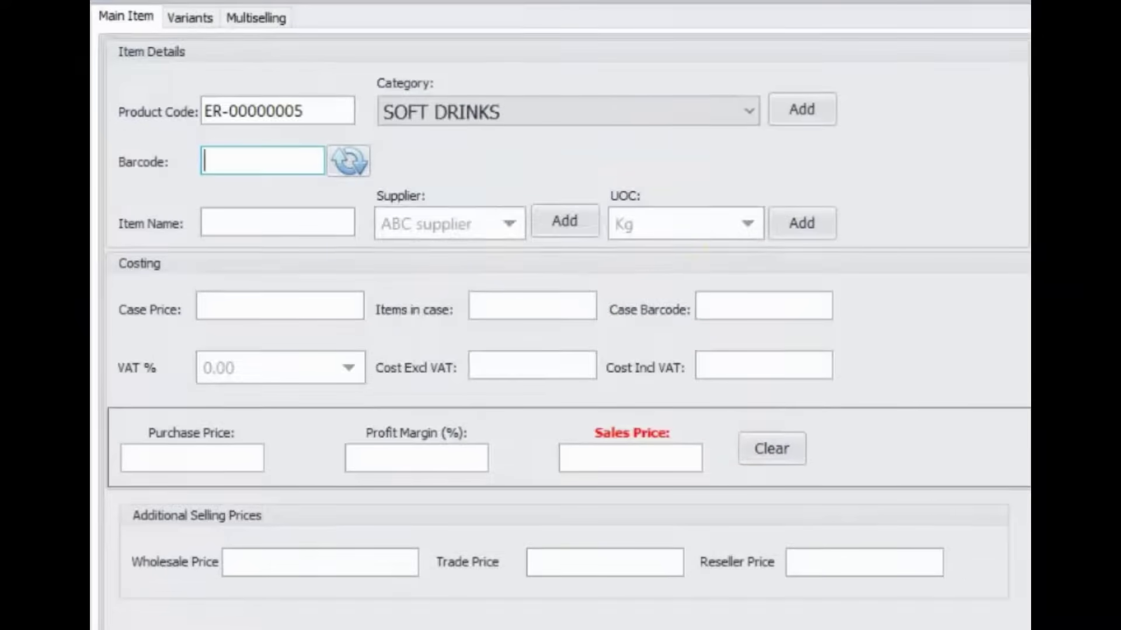
pyautogui.write('3600523971183')
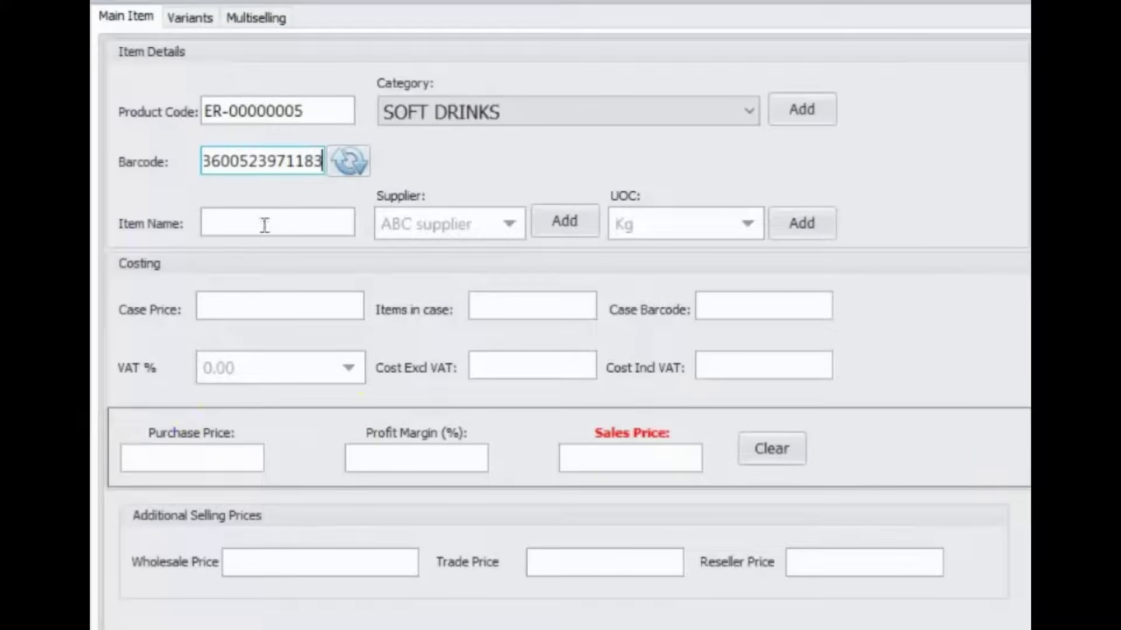
pyautogui.click(266, 167)
pyautogui.doubleClick(279, 161)
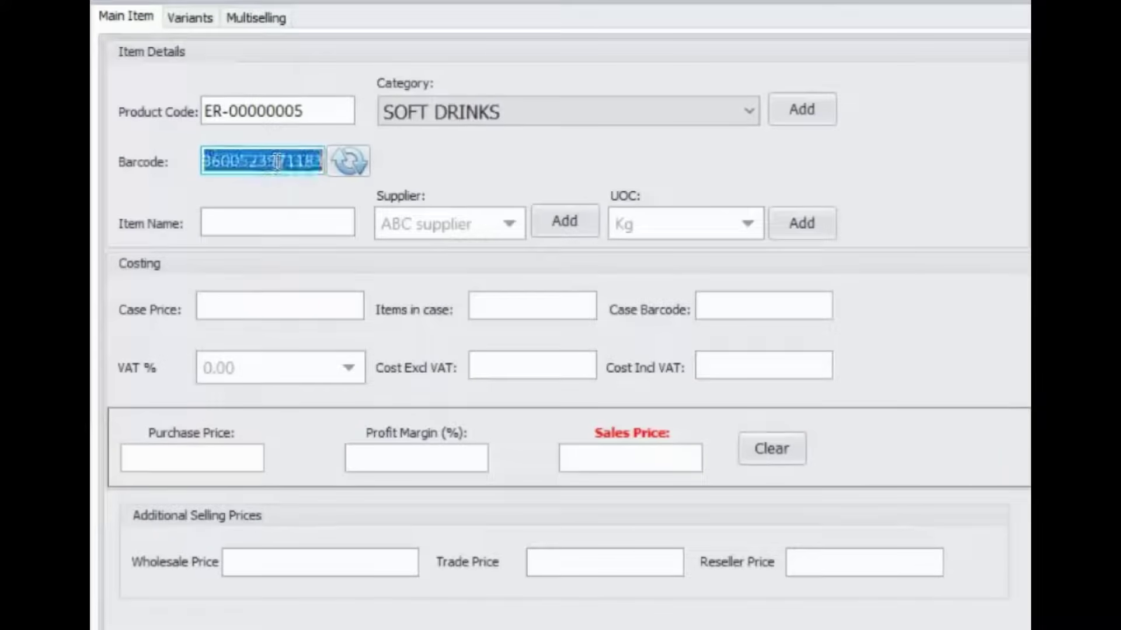
pyautogui.press('BackSpace')
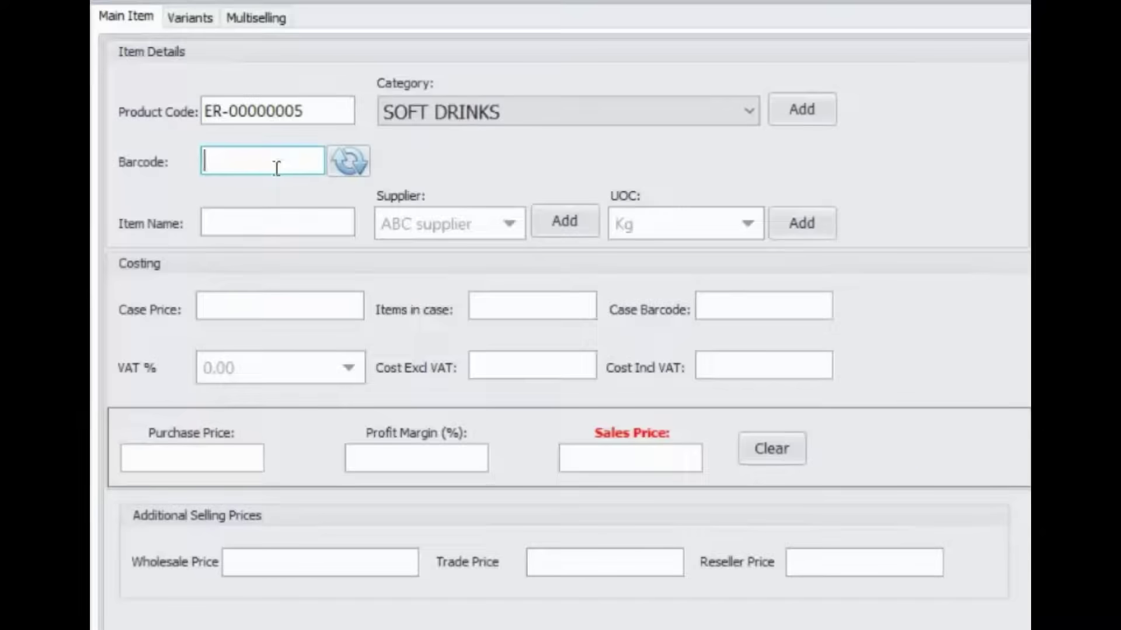
pyautogui.click(351, 169)
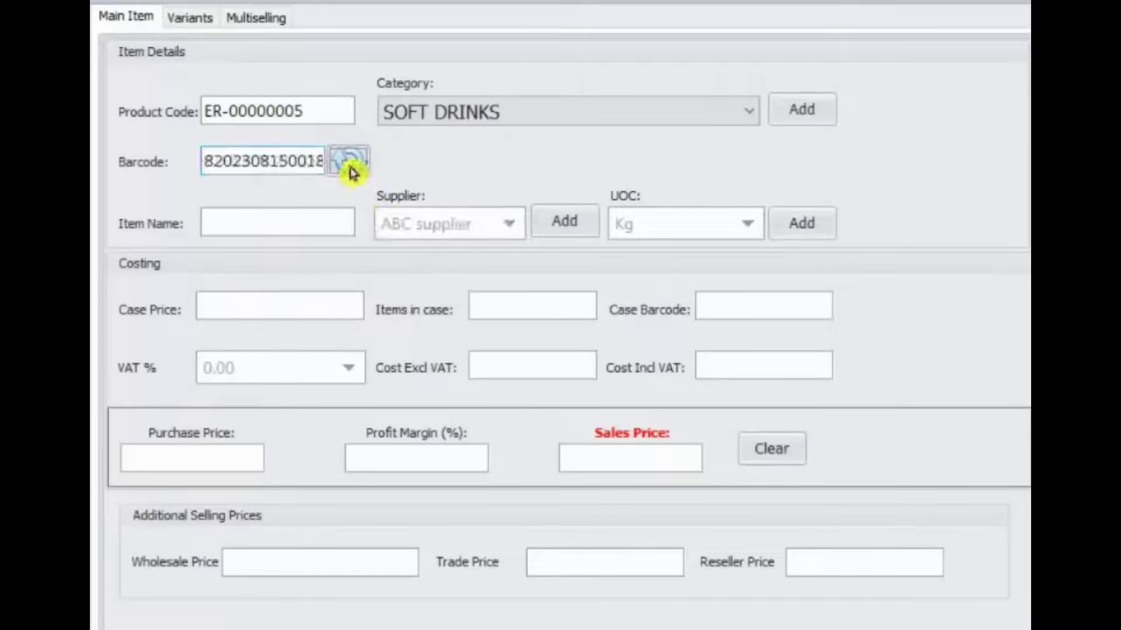
# Enter item name 'ABC Water 500ml', unit Each, VAT 20.00 and sales price 0.89
pyautogui.click(236, 229)
pyautogui.write('ABC ')
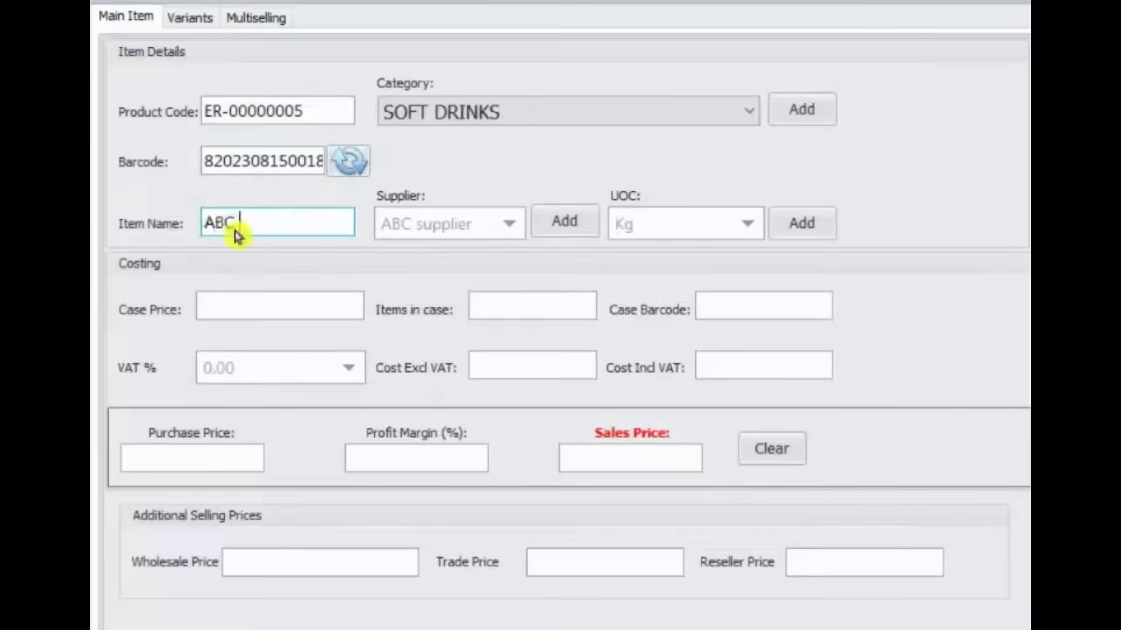
pyautogui.write('Water 500ml')
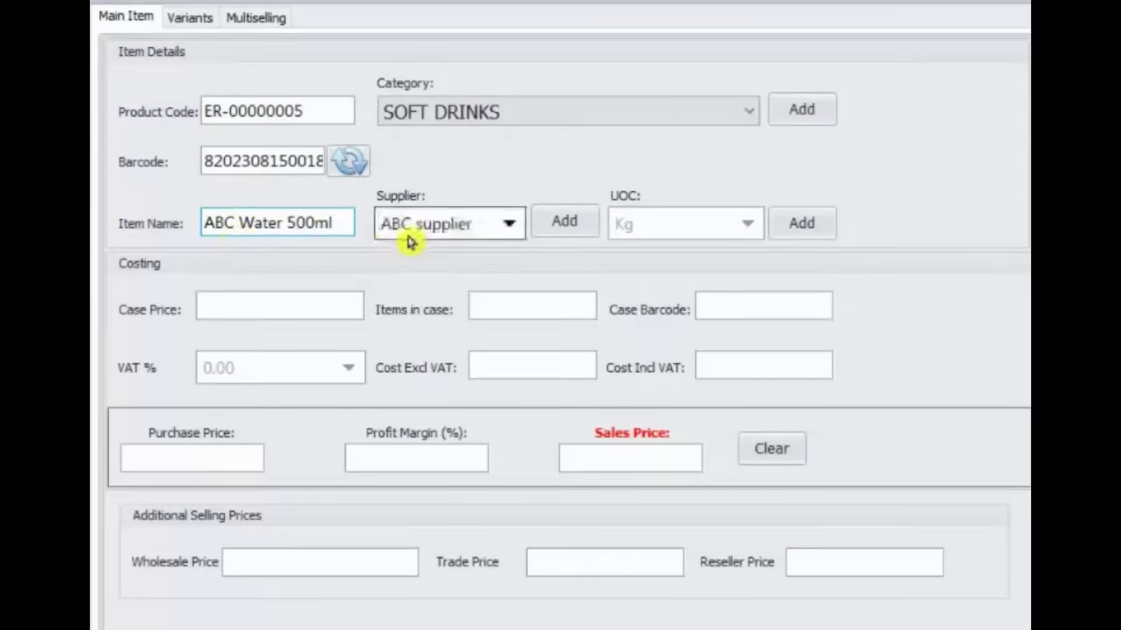
pyautogui.click(634, 226)
pyautogui.click(635, 279)
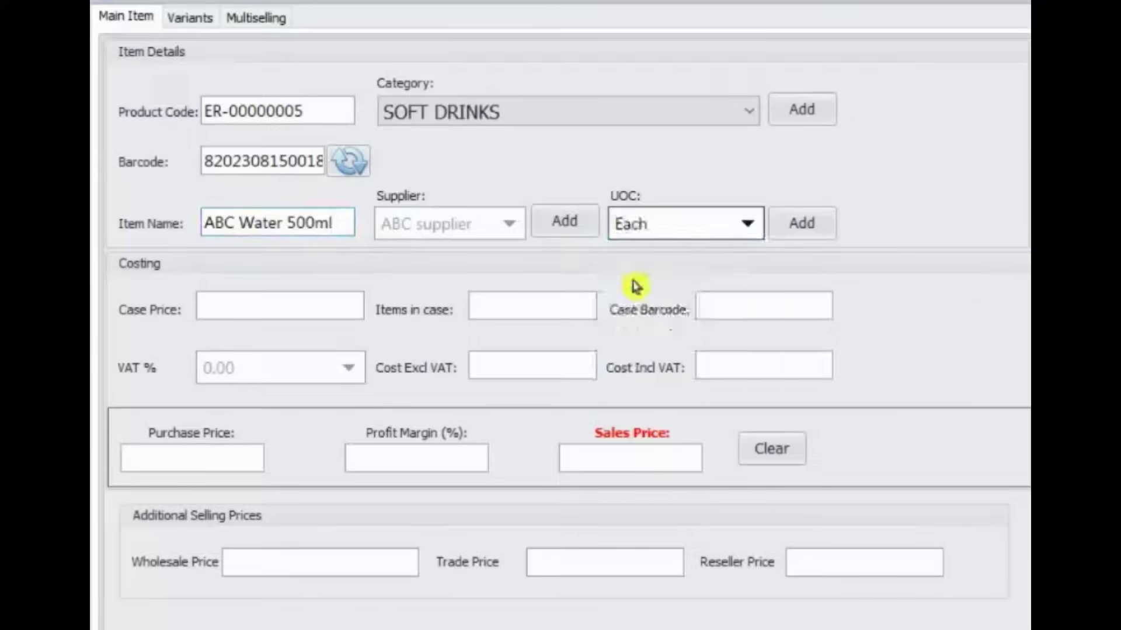
pyautogui.click(272, 367)
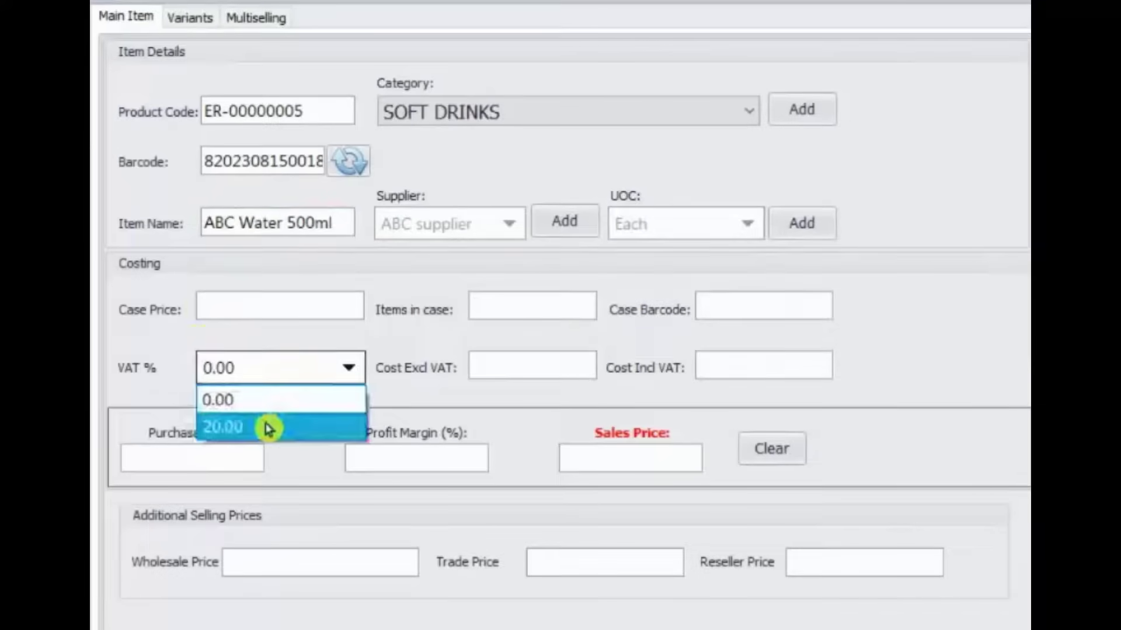
pyautogui.click(269, 428)
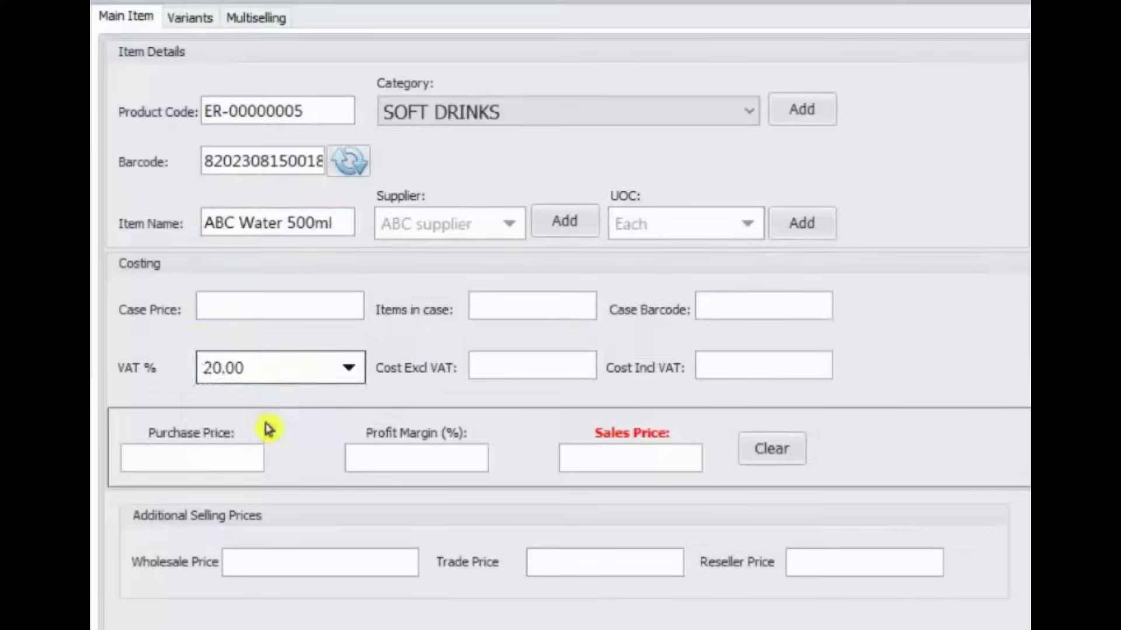
pyautogui.click(566, 467)
pyautogui.write('0.89')
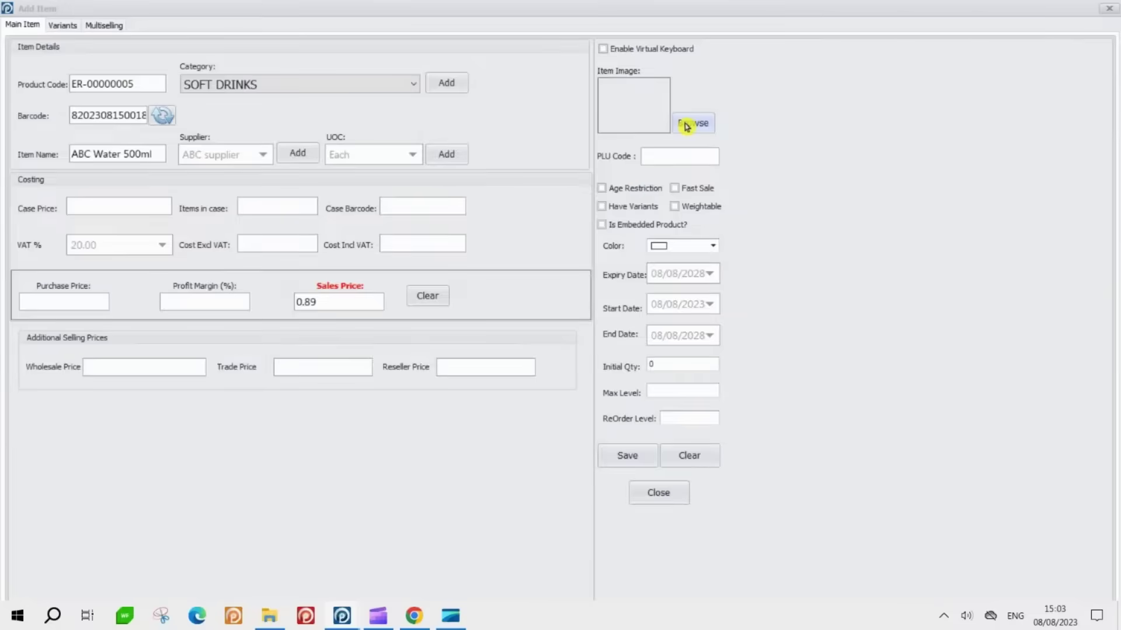
# Use the water-bottle picture from pos pictures as the item image and make its colour red
pyautogui.click(692, 123)
pyautogui.press('Return')
pyautogui.doubleClick(274, 163)
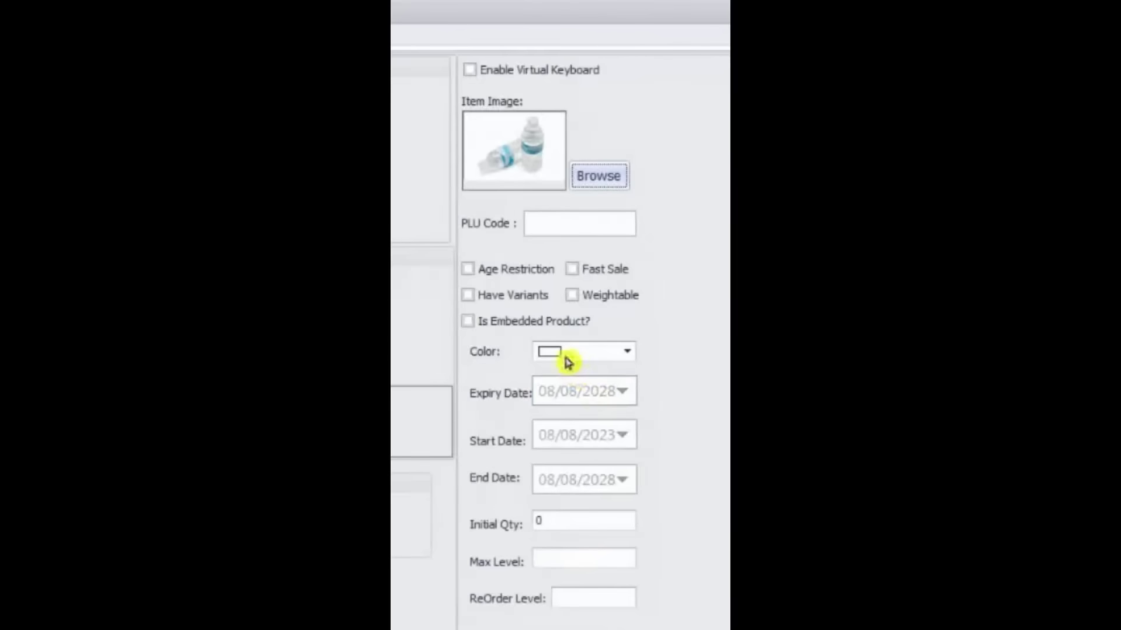
pyautogui.click(566, 357)
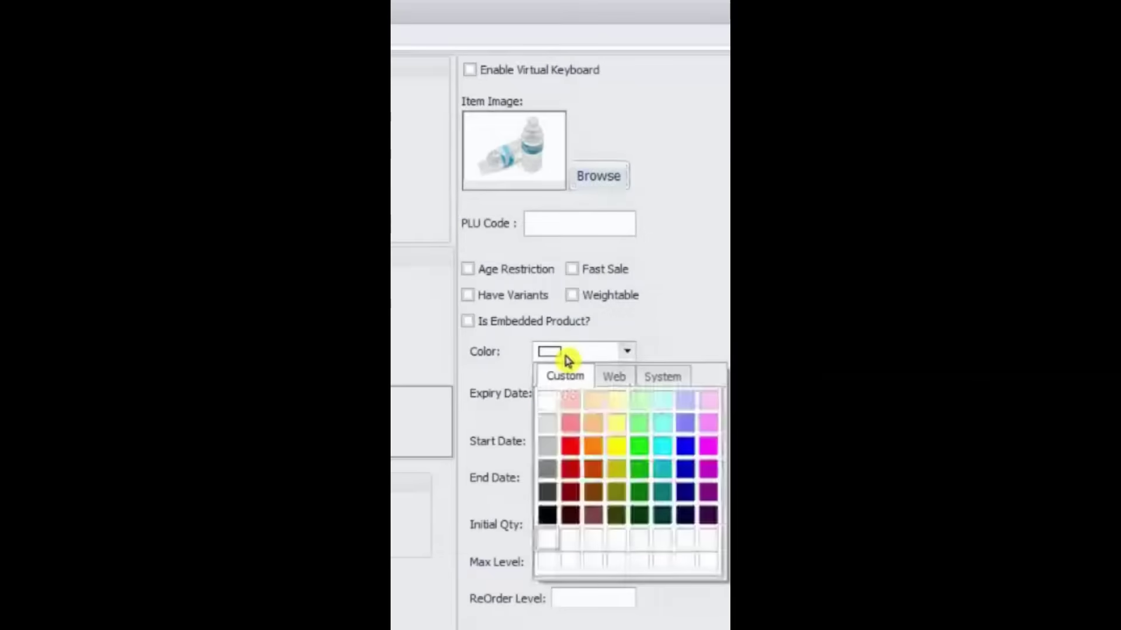
pyautogui.click(575, 467)
pyautogui.click(580, 401)
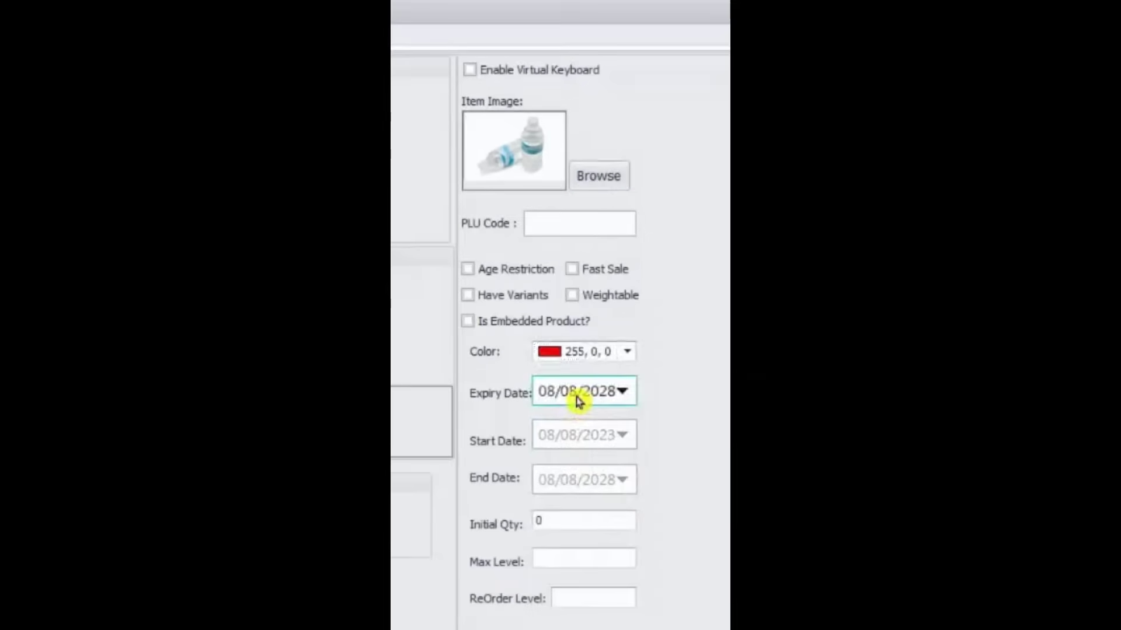
# Set initial quantity 200, max level 200 and reorder level 10
pyautogui.click(568, 515)
pyautogui.moveTo(568, 515); pyautogui.dragTo(514, 524)
pyautogui.write('200')
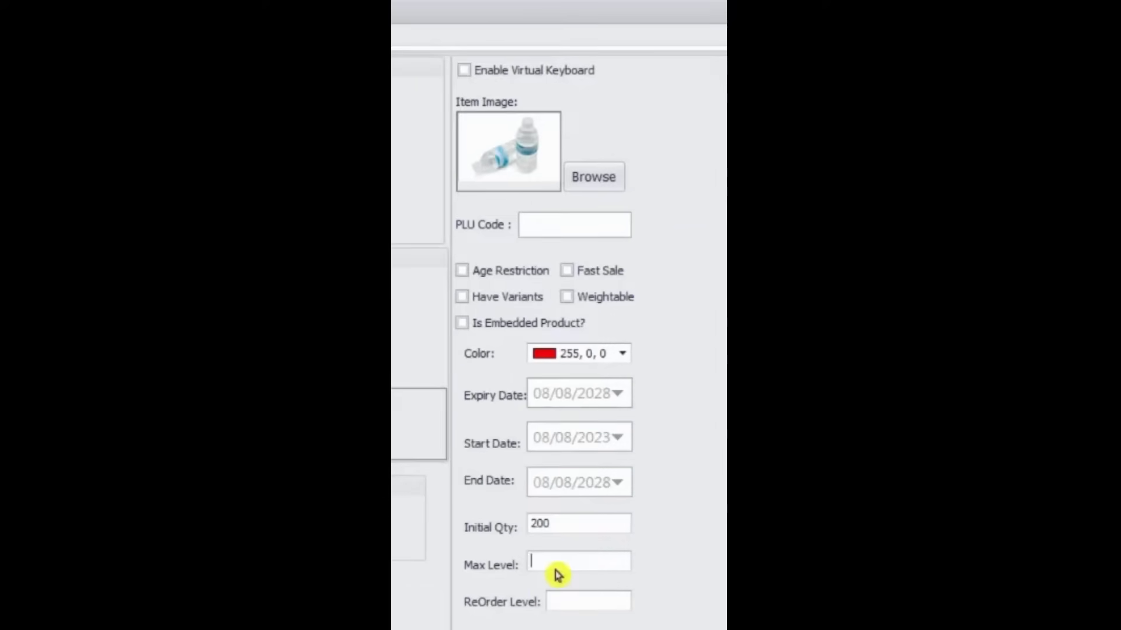
pyautogui.write('20')
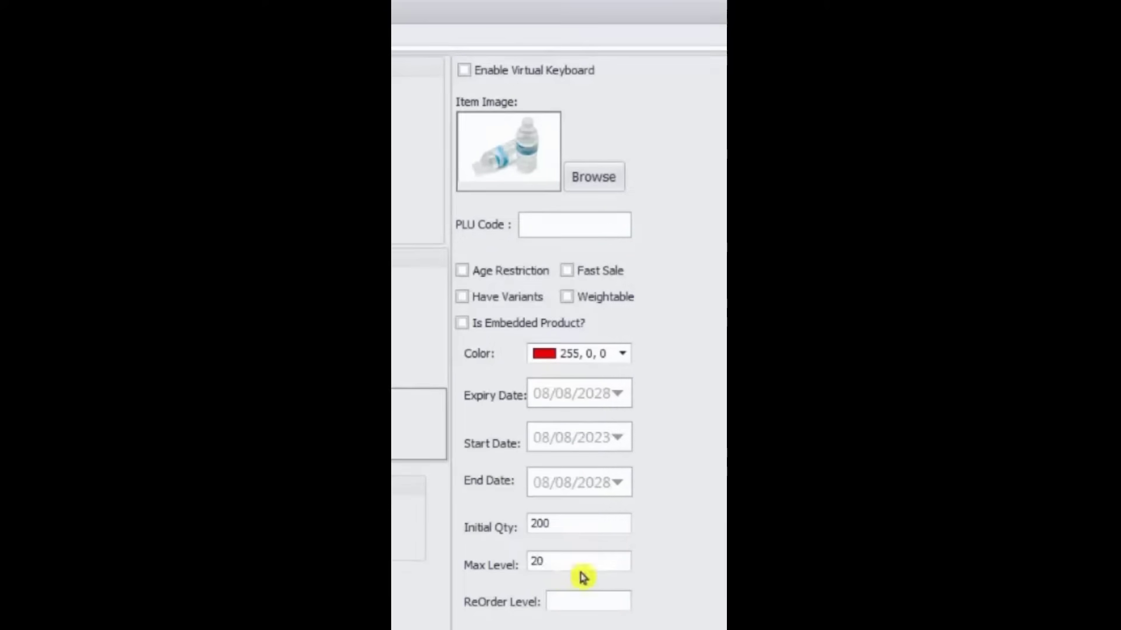
pyautogui.write('0')
pyautogui.click(570, 601)
pyautogui.write('10')
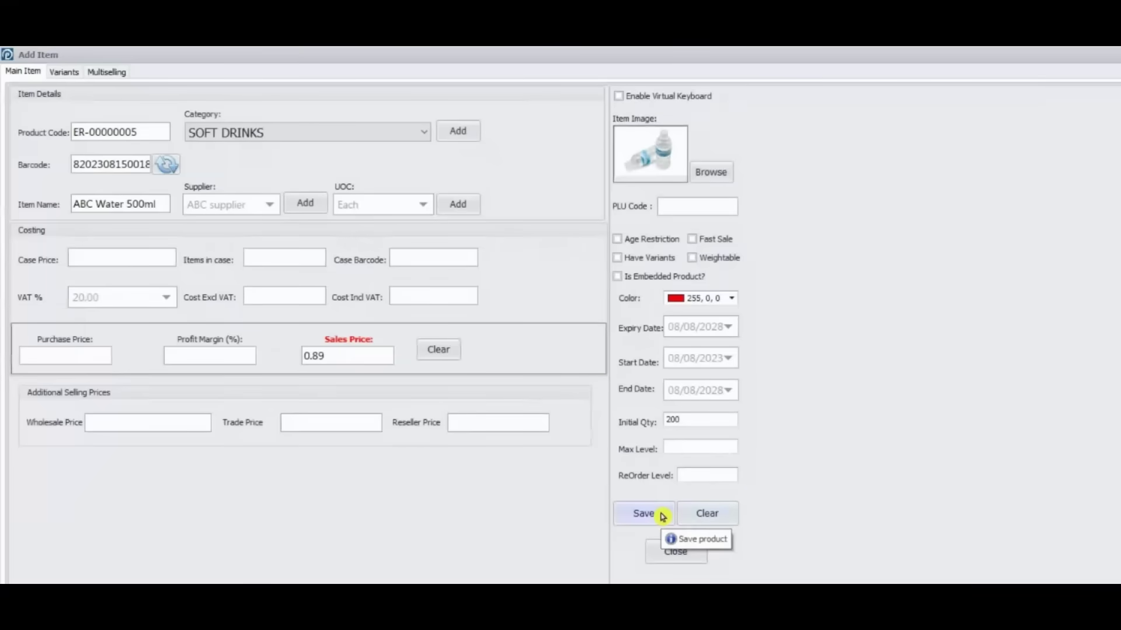
# Save the new item 'ABC Water 500ml' so the form advances to product code ER-00000006
pyautogui.click(663, 516)
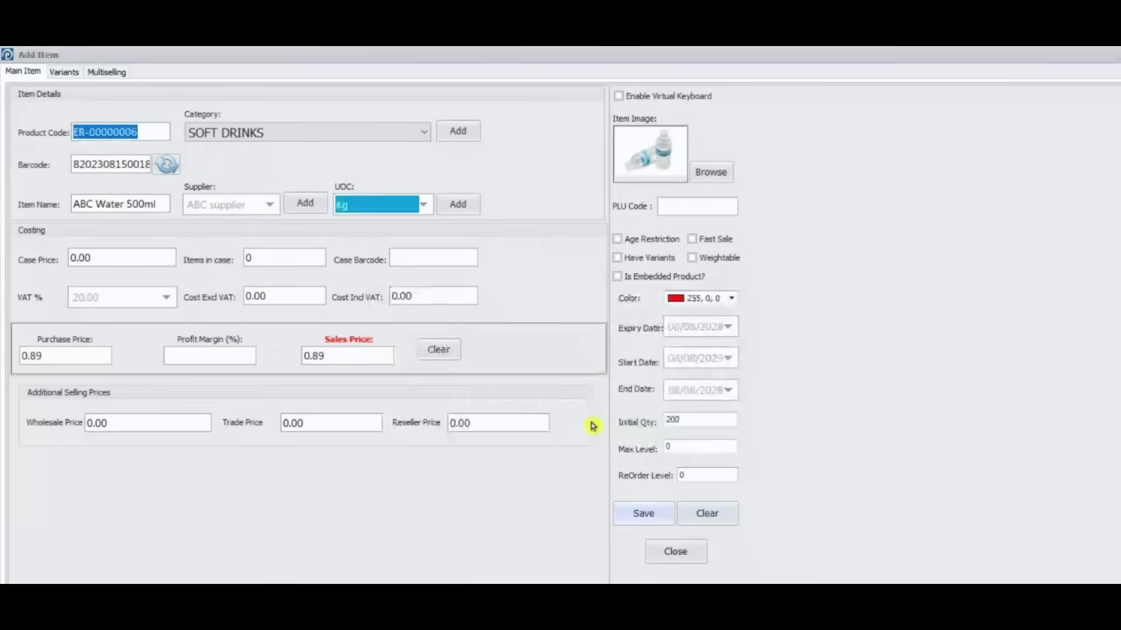